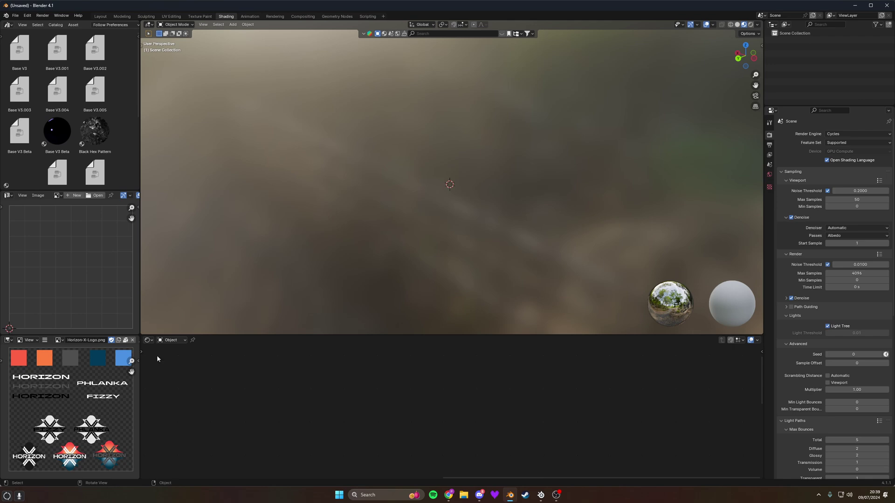
# Download the Phlanka-Library 2.1.0 package from the Phlanka account page.
pyautogui.click(448, 495)
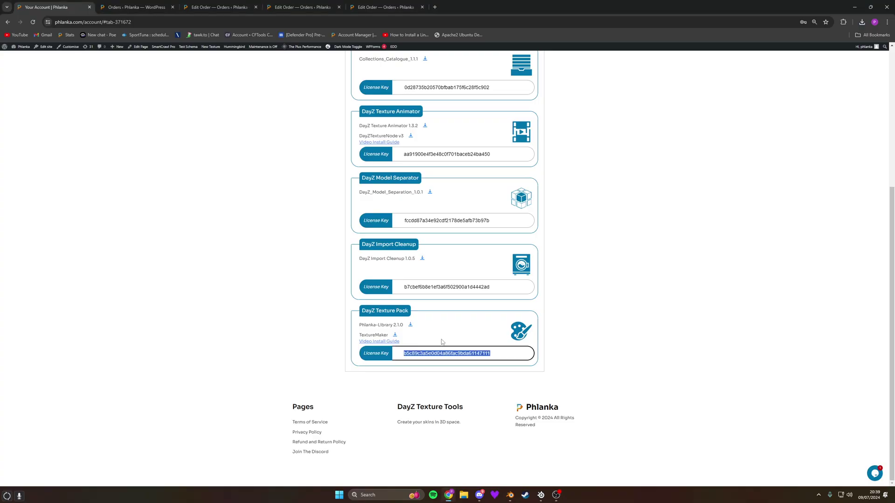
pyautogui.moveTo(403, 324)
pyautogui.mouseDown()
pyautogui.moveTo(369, 325)
pyautogui.moveTo(393, 325)
pyautogui.mouseUp()
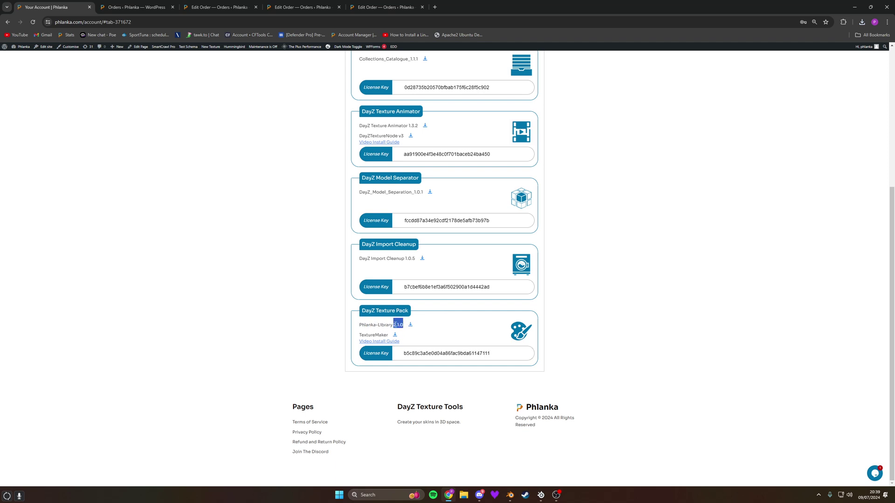
pyautogui.scroll(5, 621, 340)
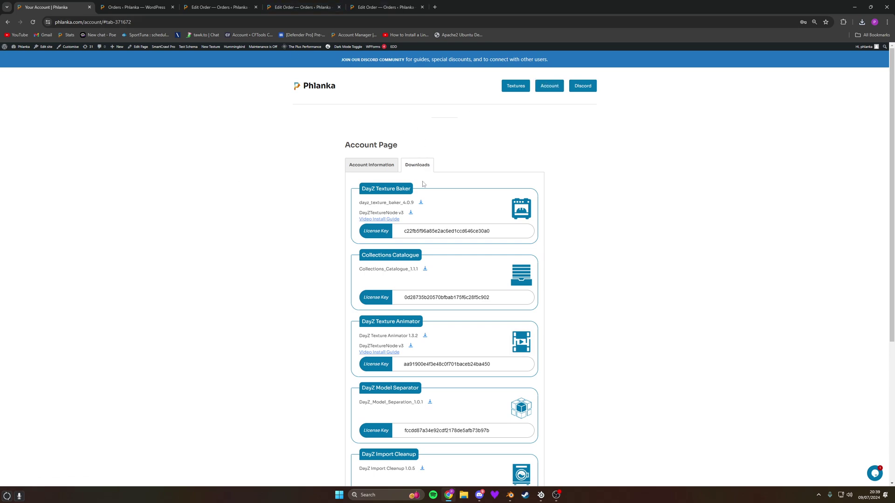
pyautogui.scroll(-5, 392, 330)
pyautogui.click(410, 325)
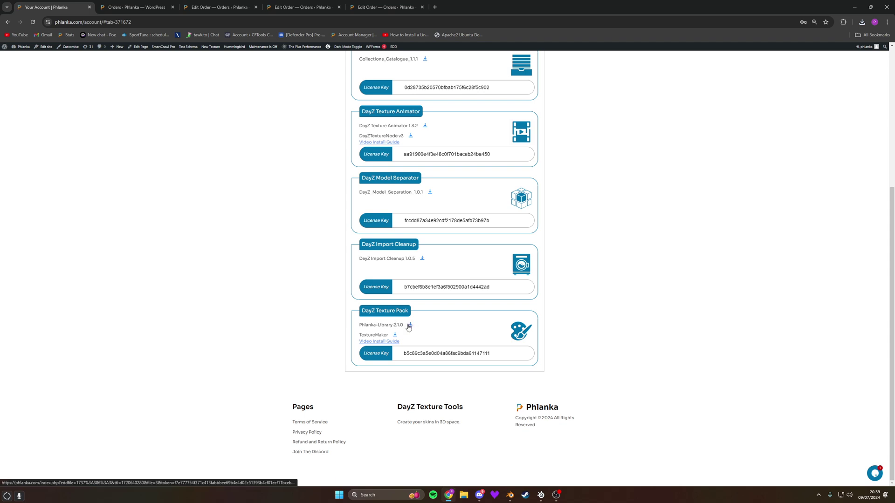
# Show the downloaded zip in File Explorer's Downloads folder and select the folder path.
pyautogui.click(862, 22)
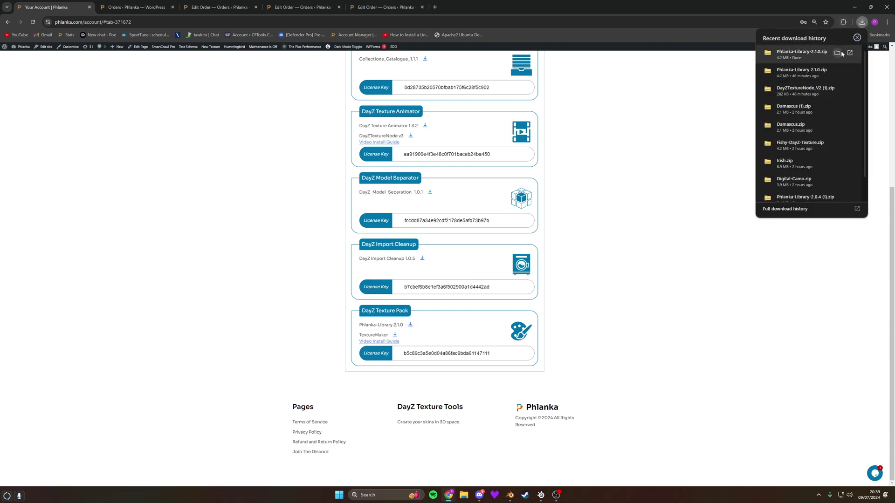
pyautogui.click(838, 53)
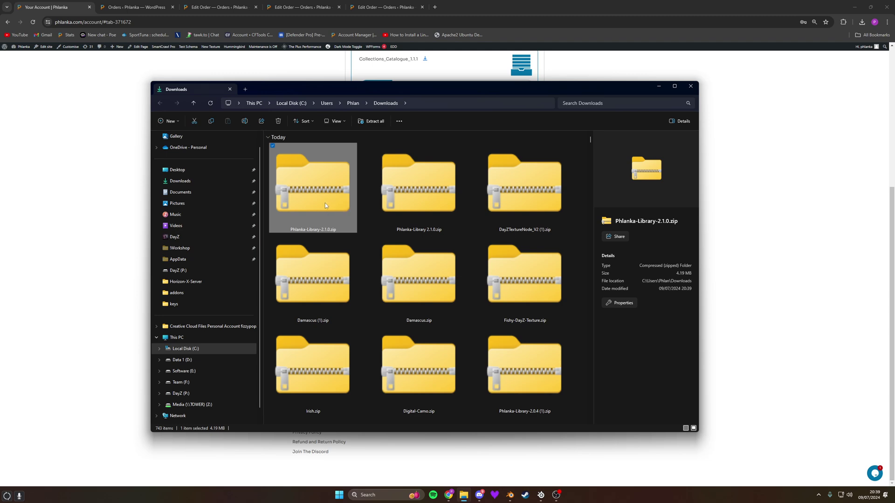
pyautogui.click(427, 107)
pyautogui.hotkey('ctrl', 'c')
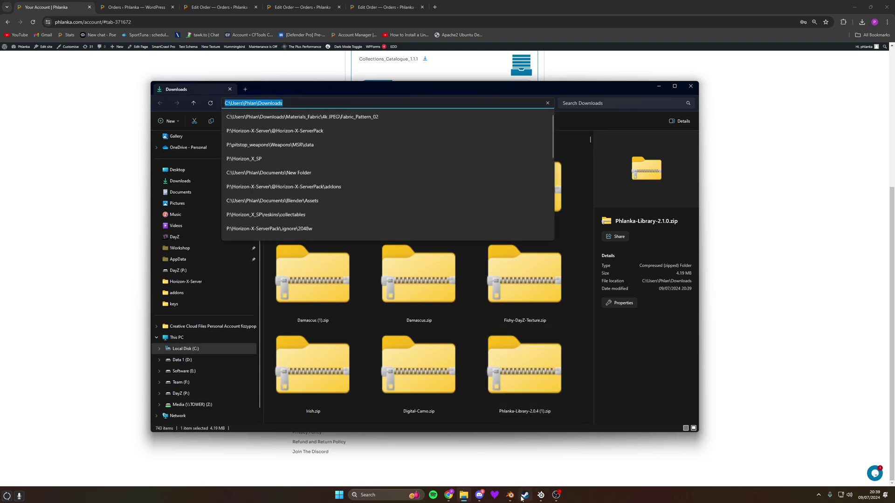
# Start a Blender add-on install and browse to the pasted Downloads folder path.
pyautogui.click(509, 495)
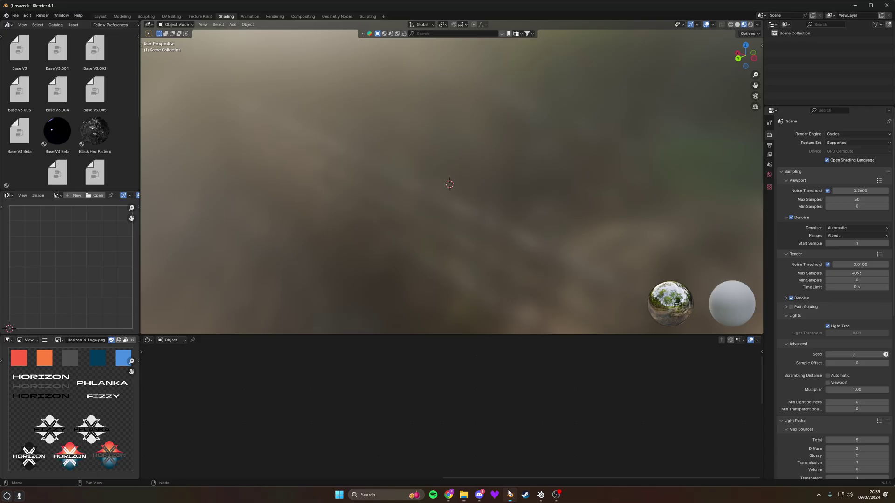
pyautogui.click(28, 15)
pyautogui.click(42, 106)
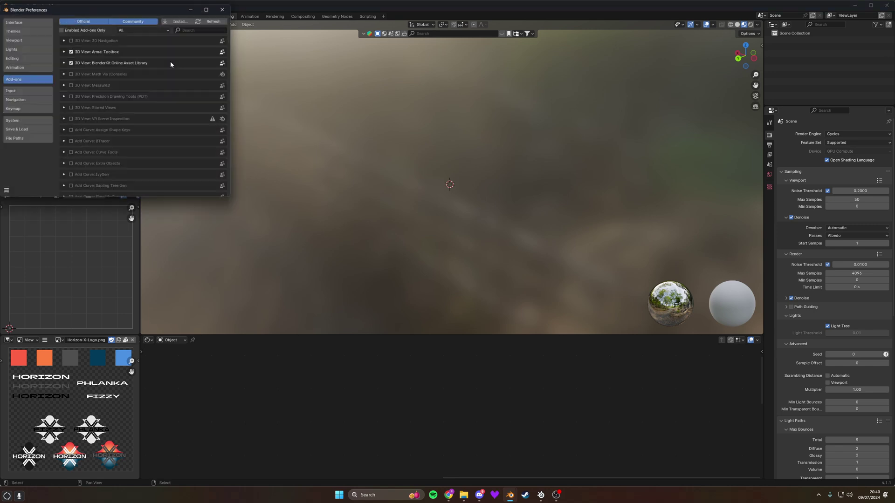
pyautogui.click(192, 25)
pyautogui.click(201, 17)
pyautogui.hotkey('ctrl', 'v')
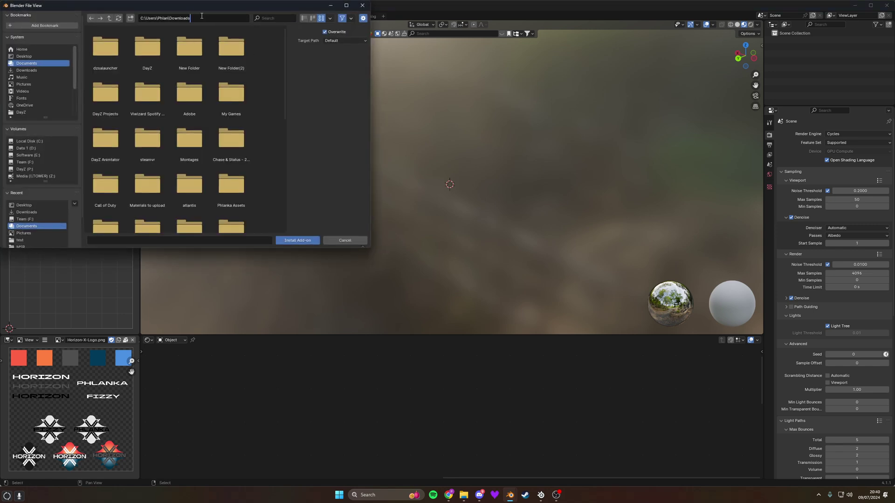
pyautogui.press('Return')
pyautogui.scroll(-4, 184, 140)
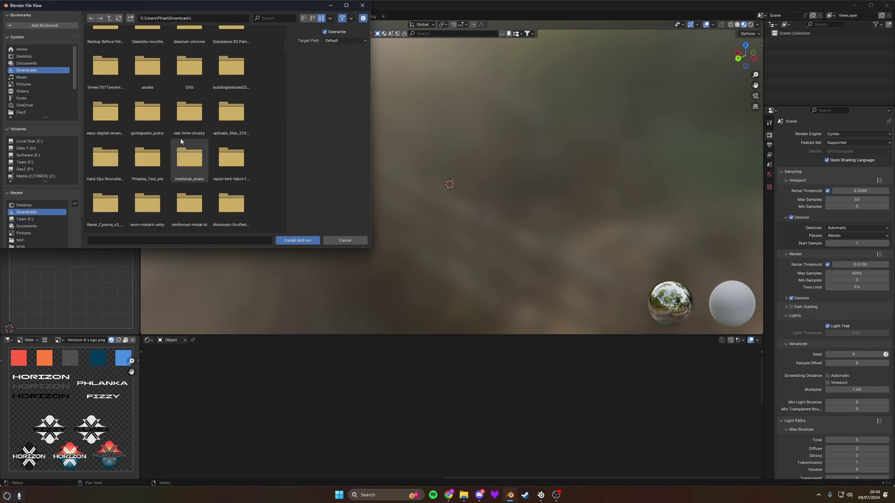
pyautogui.scroll(-5, 181, 141)
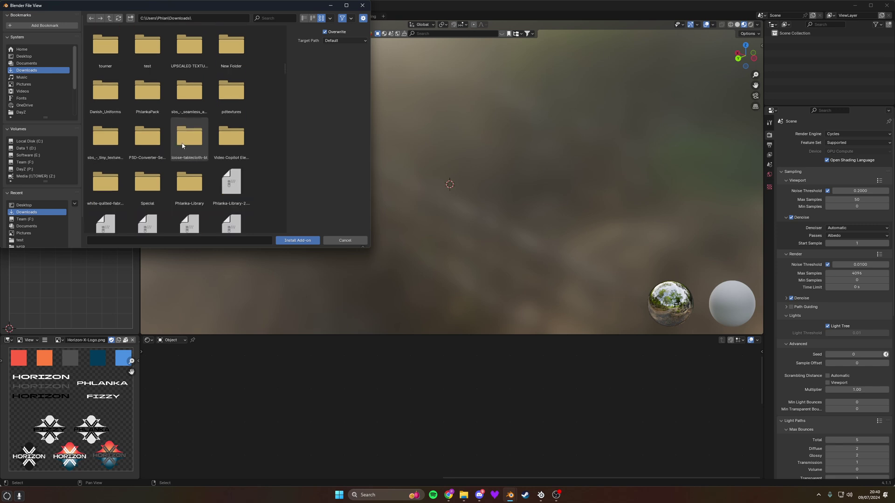
# Install Phlanka-Library-2.1.0.zip, review the DayZ-Texture-Pack add-on details, and minimize Preferences.
pyautogui.click(227, 181)
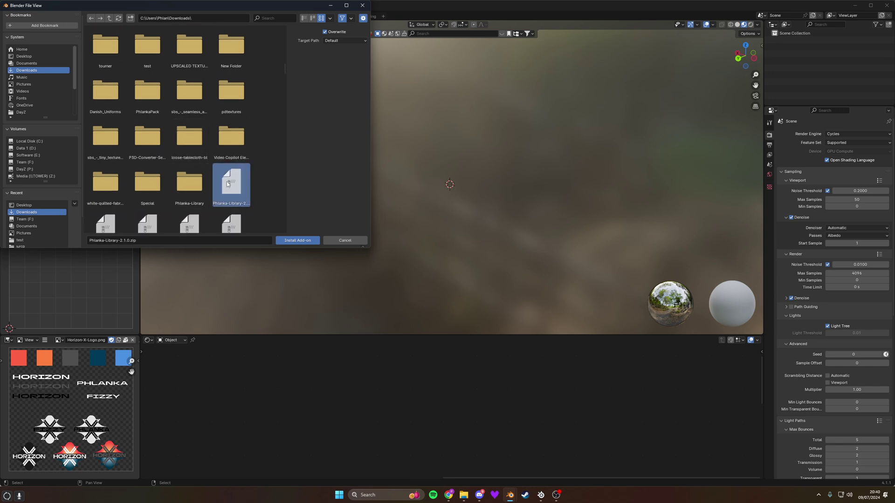
pyautogui.click(305, 241)
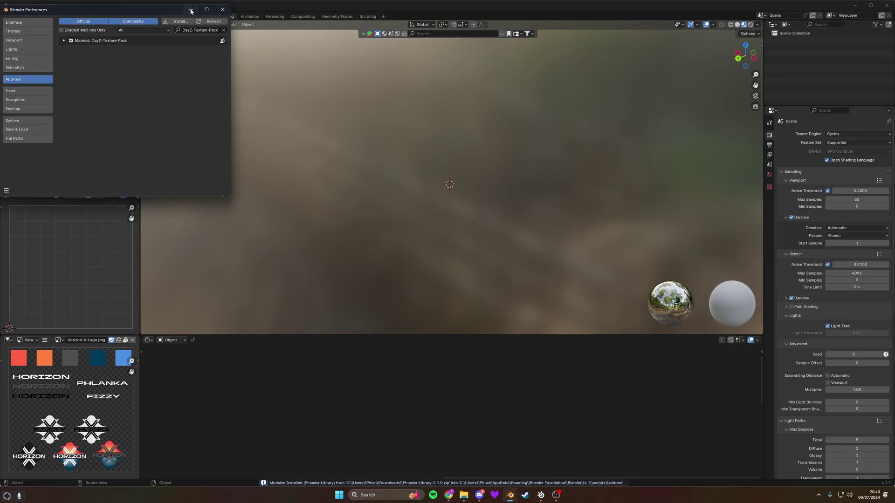
pyautogui.click(63, 41)
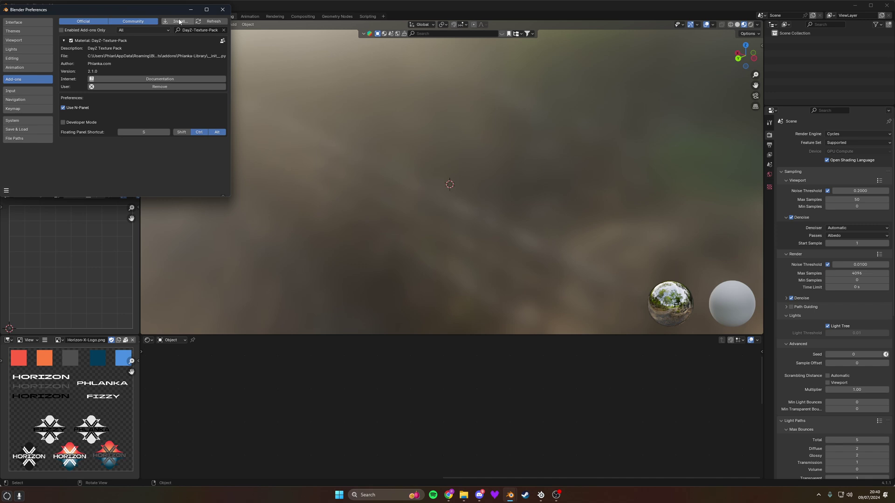
pyautogui.click(190, 9)
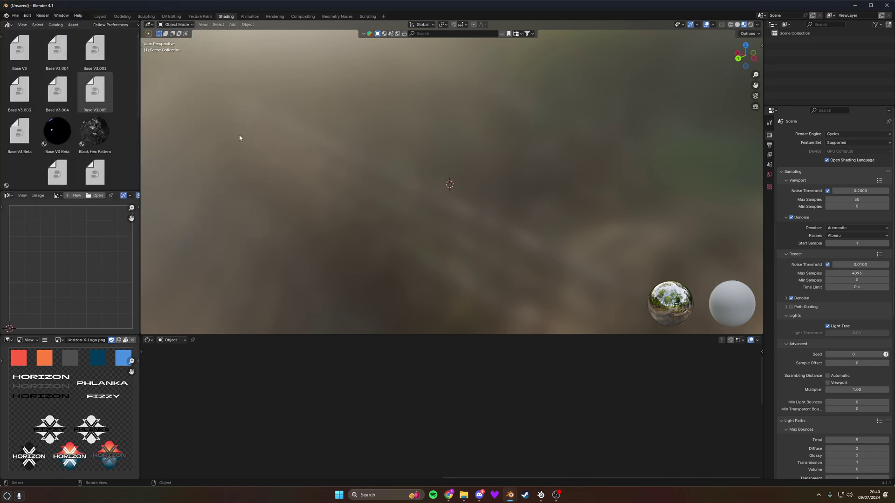
# Try activating the DayZ Textures tab with the clipboard, then select the Texture Pack license key in Chrome.
pyautogui.click(759, 51)
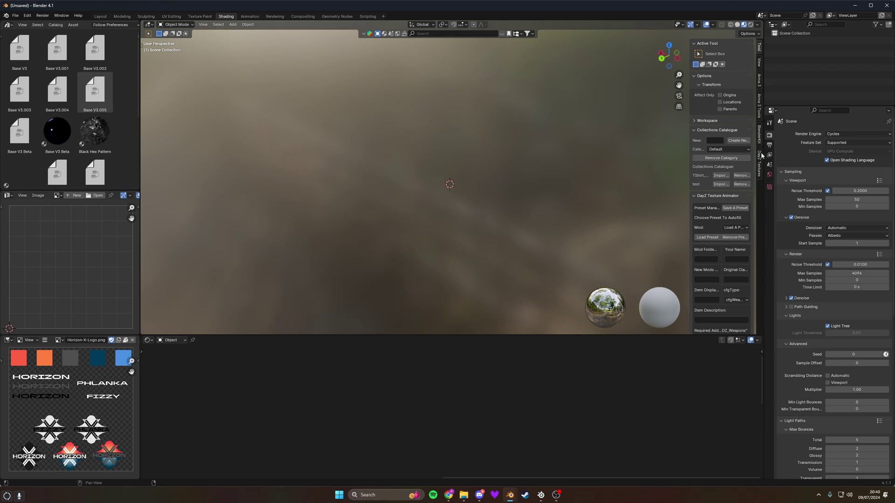
pyautogui.click(759, 164)
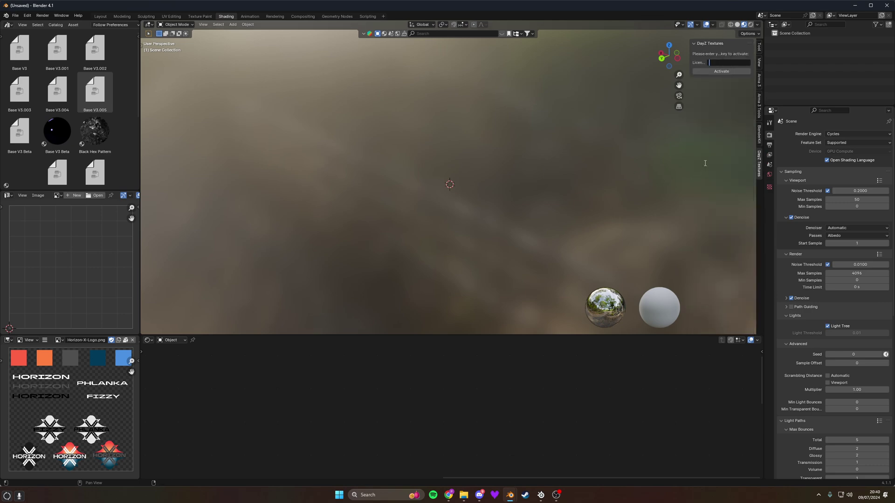
pyautogui.hotkey('ctrl', 'v')
pyautogui.click(728, 72)
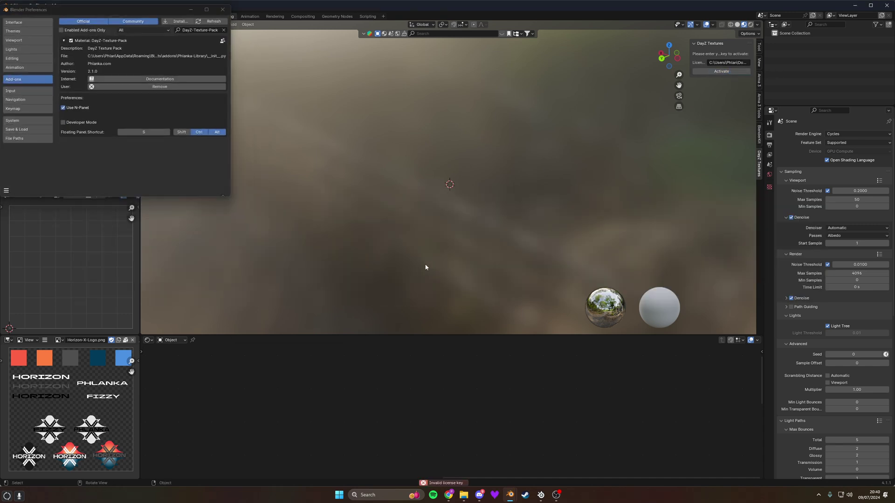
pyautogui.hotkey('alt', 'Tab')
pyautogui.hotkey('alt', 'Tab')
pyautogui.hotkey('alt', 'Tab')
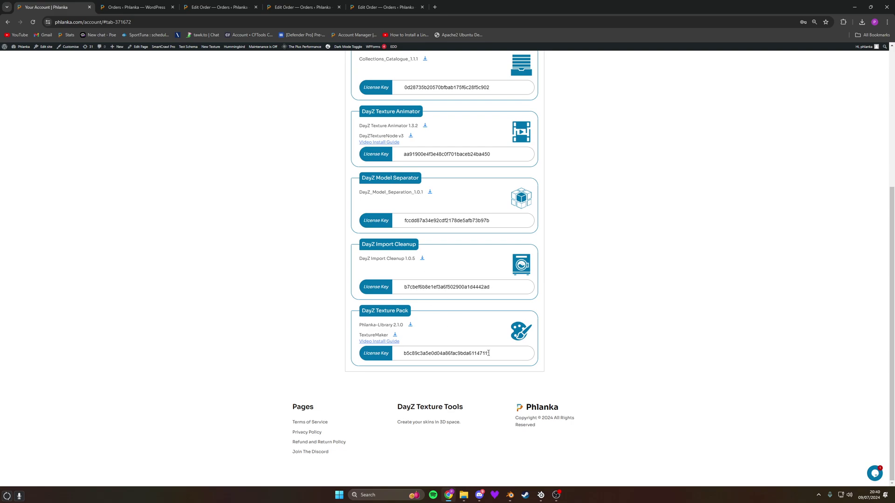
pyautogui.moveTo(488, 353); pyautogui.dragTo(351, 345)
# Paste the copied Texture Pack license key into Blender's License field and activate the add-on.
pyautogui.hotkey('ctrl', 'c')
pyautogui.hotkey('alt', 'Tab')
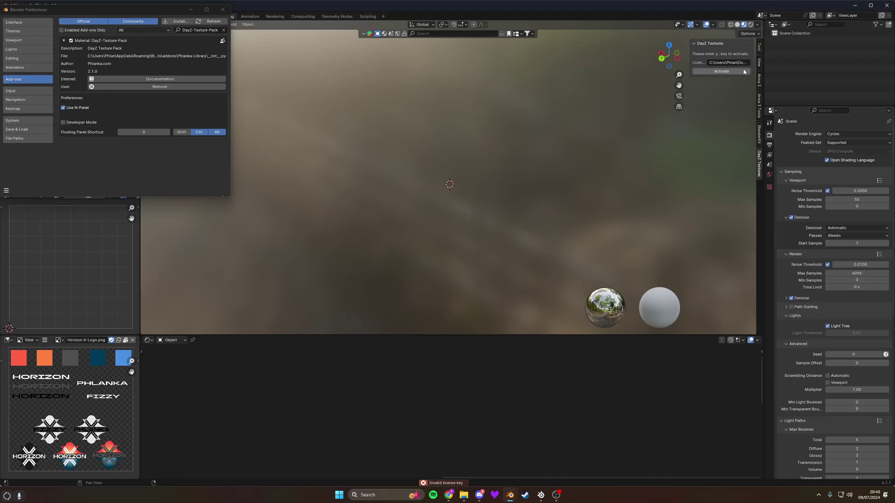
pyautogui.click(745, 63)
pyautogui.hotkey('ctrl', 'v')
pyautogui.click(738, 73)
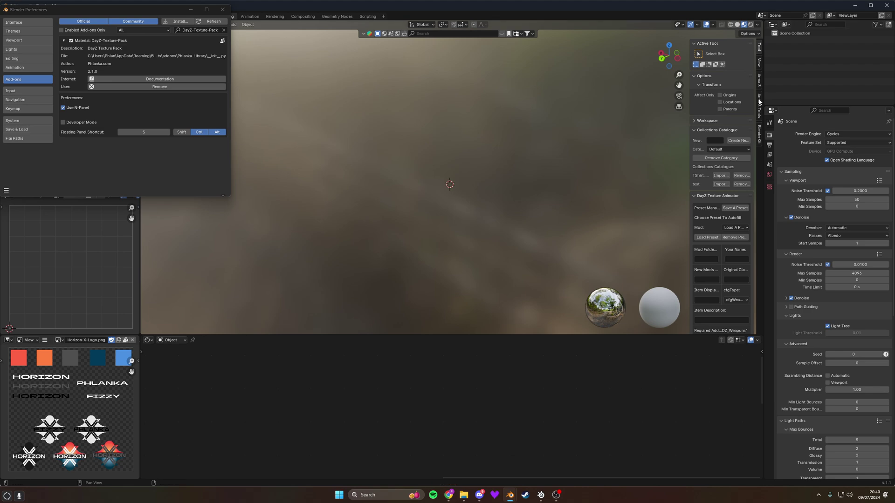
# Import ax50_black camo from the catalogue's Guns category and select the rifle's outer barrel.
pyautogui.click(223, 10)
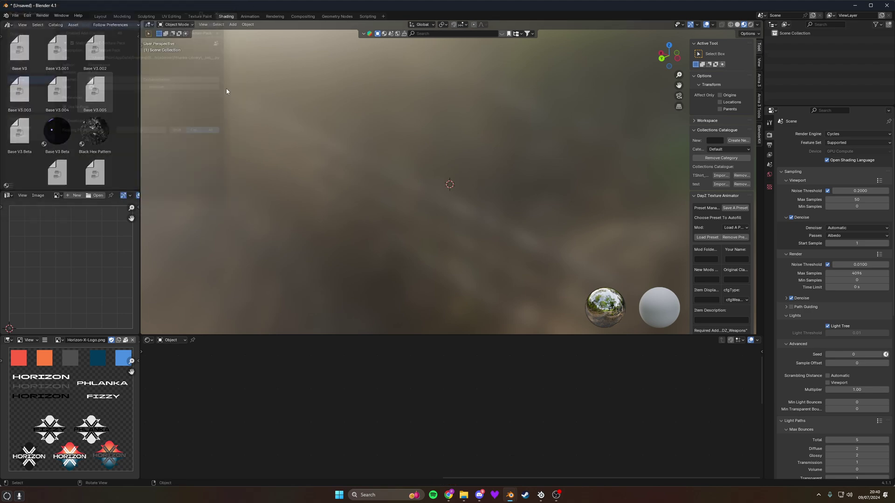
pyautogui.click(235, 25)
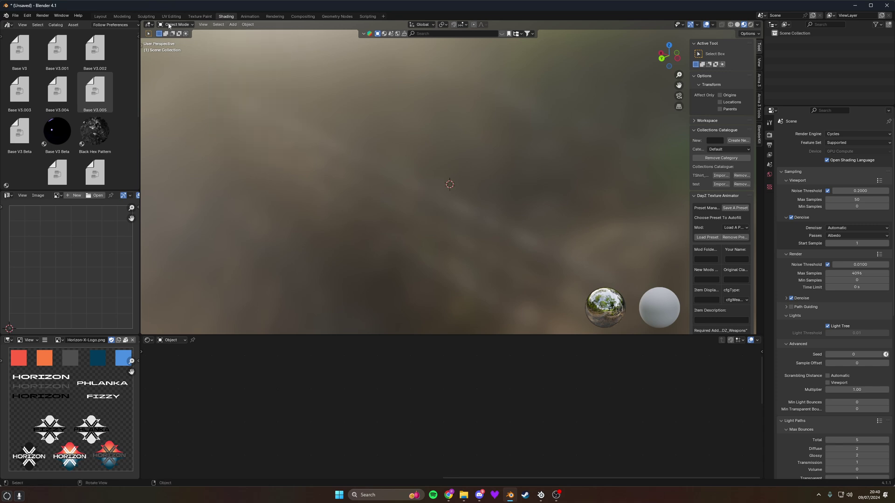
pyautogui.click(769, 122)
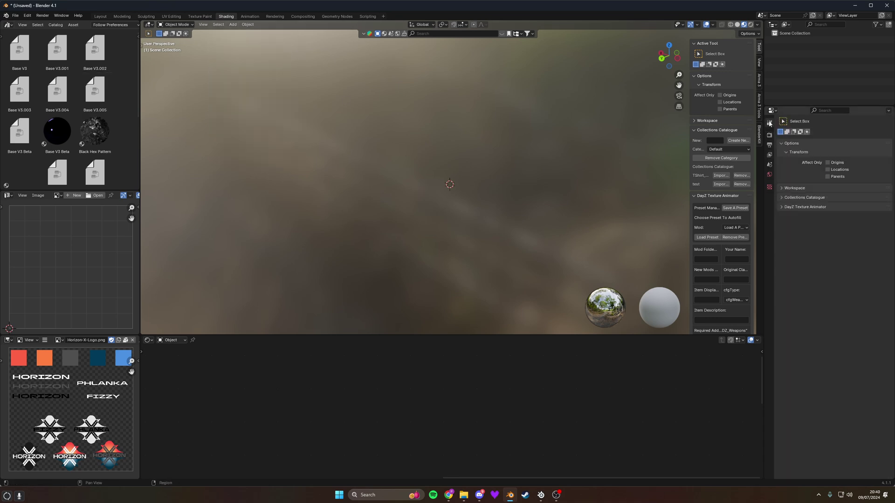
pyautogui.click(792, 197)
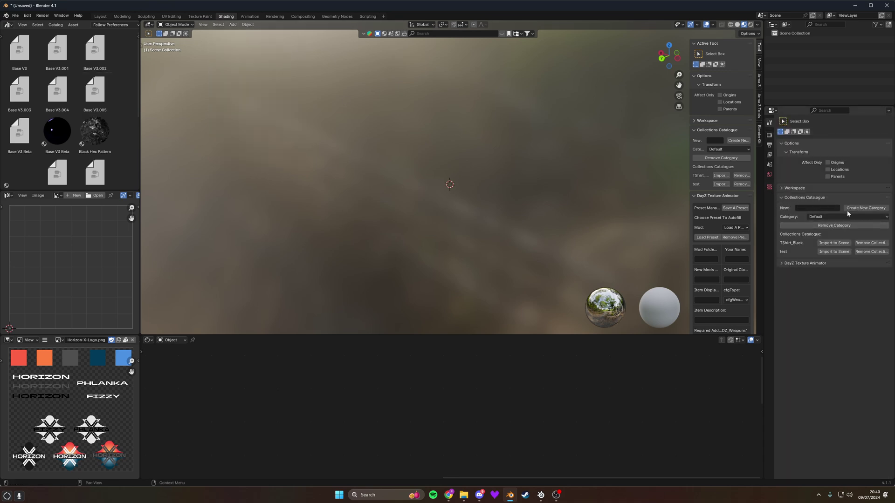
pyautogui.click(828, 218)
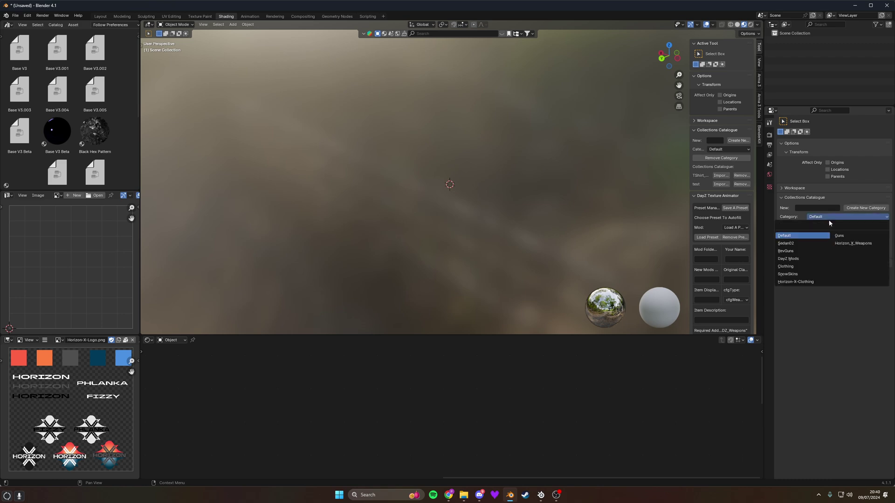
pyautogui.click(840, 238)
pyautogui.click(833, 243)
pyautogui.scroll(8, 493, 216)
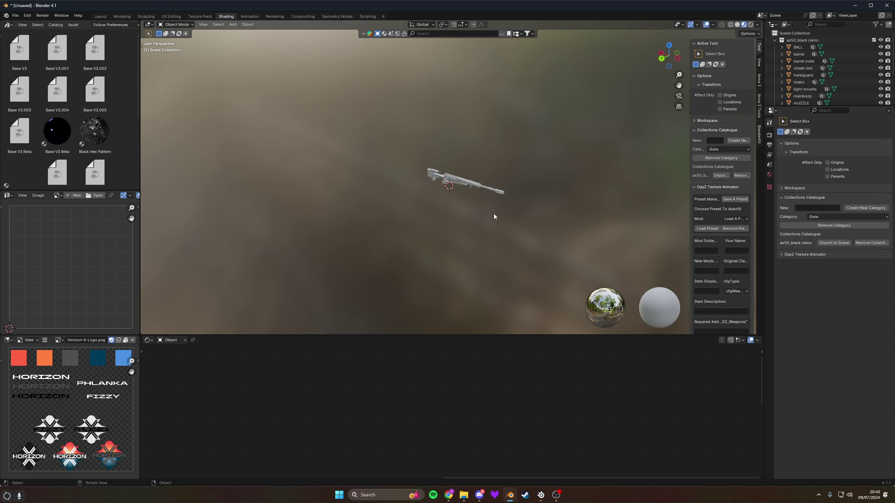
pyautogui.moveTo(484, 213); pyautogui.dragTo(497, 186, button='middle')
pyautogui.click(497, 173)
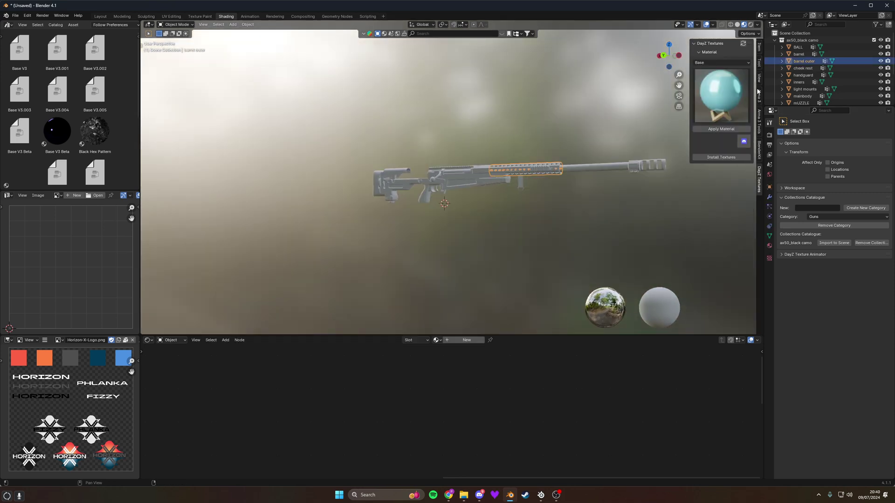
# Choose Base from the DayZ material list and apply it to the outer barrel.
pyautogui.click(723, 65)
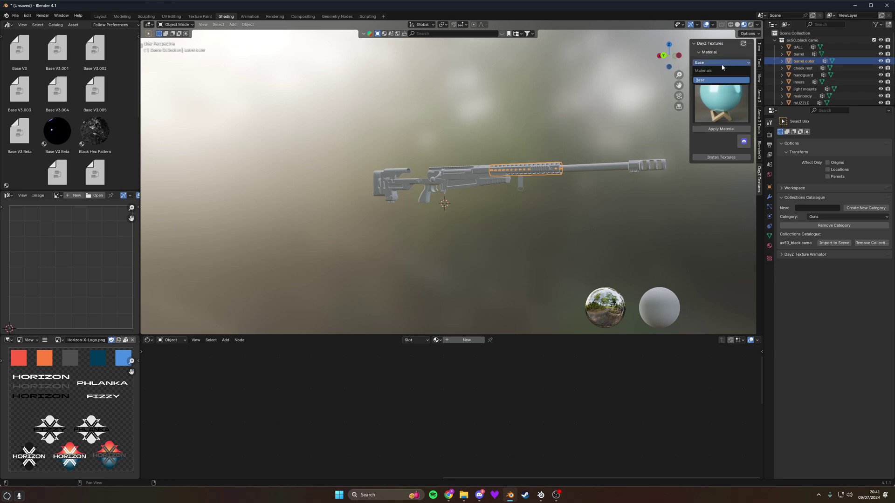
pyautogui.click(725, 105)
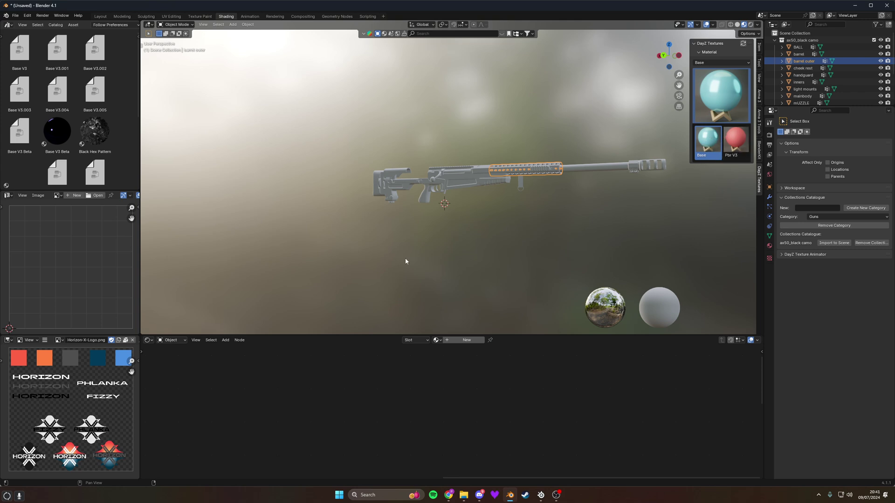
pyautogui.click(702, 159)
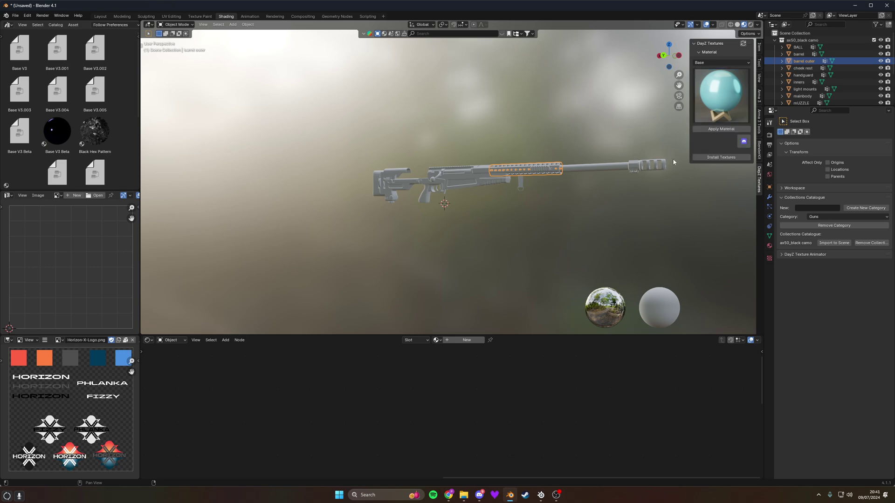
pyautogui.click(720, 129)
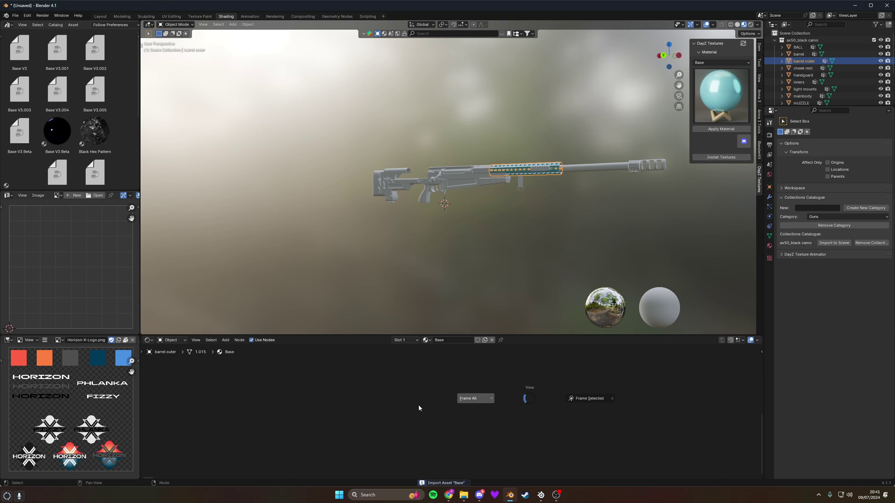
# Inspect the Base node's Decal settings in the Shader Editor and reopen the material thumbnails.
pyautogui.scroll(6, 410, 410)
pyautogui.click(341, 441)
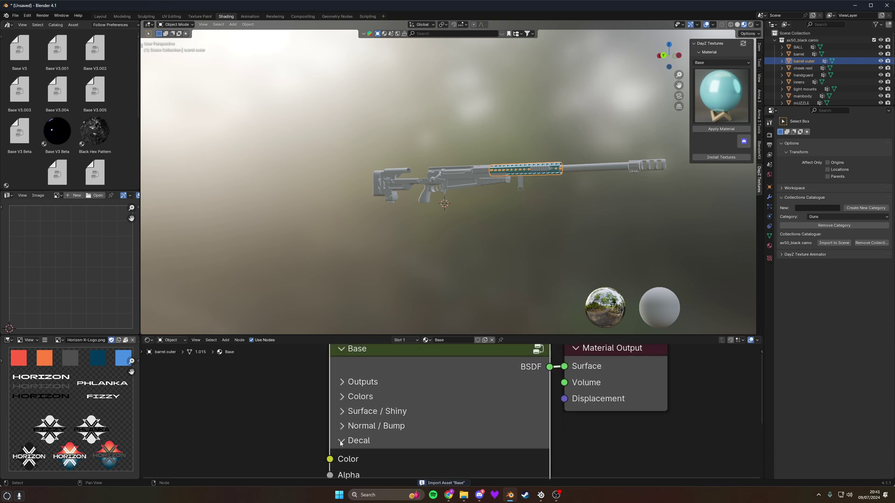
pyautogui.moveTo(359, 470); pyautogui.dragTo(441, 394, button='middle')
pyautogui.scroll(-3, 441, 417)
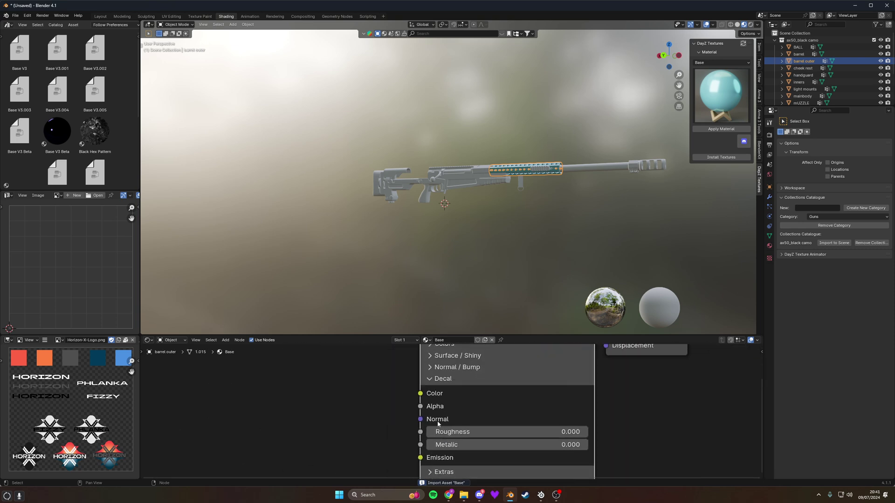
pyautogui.click(431, 380)
pyautogui.scroll(-4, 494, 396)
pyautogui.moveTo(500, 387); pyautogui.dragTo(469, 423, button='middle')
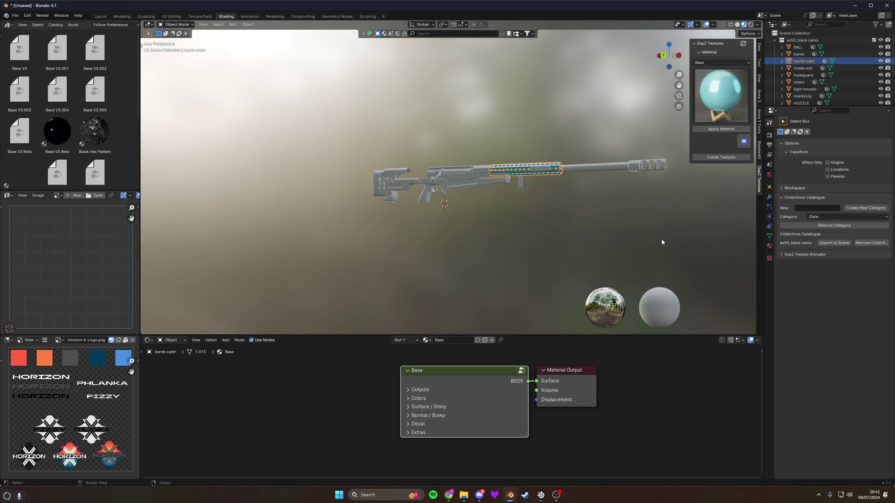
pyautogui.click(716, 78)
pyautogui.click(746, 110)
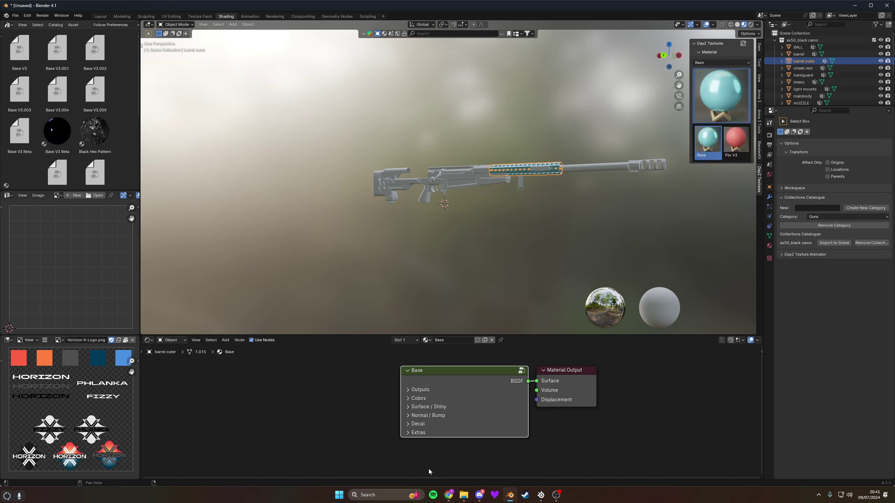
pyautogui.click(448, 495)
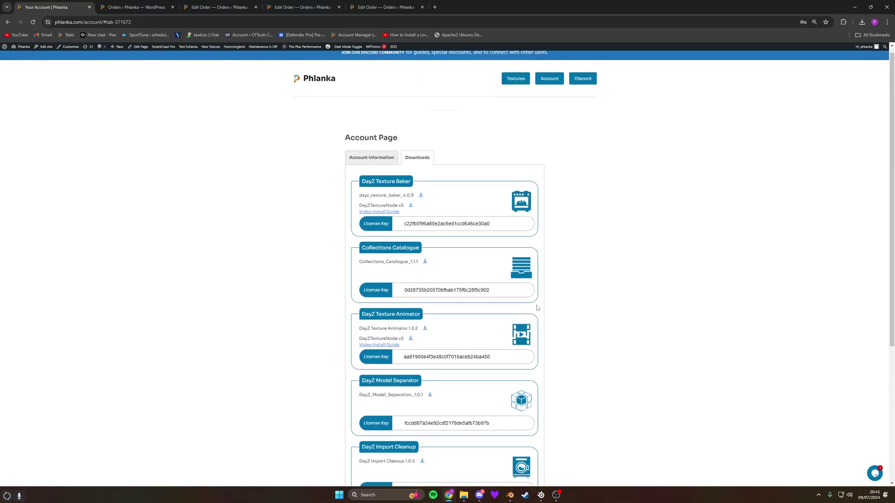
# Open the Phlanka Textures Browser and scroll the grid from Carbon Fiber to PublicDomain 26.
pyautogui.click(534, 86)
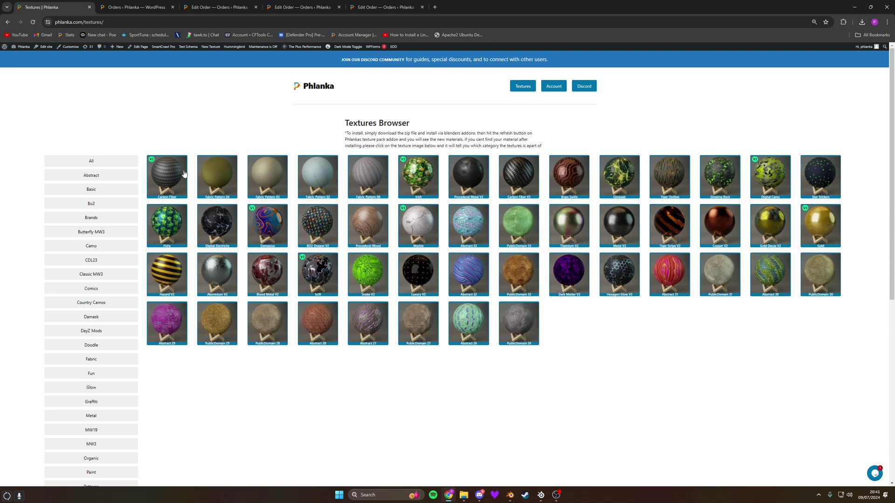
pyautogui.keyDown('ctrl'); pyautogui.scroll(2, 146, 158); pyautogui.keyUp('ctrl')
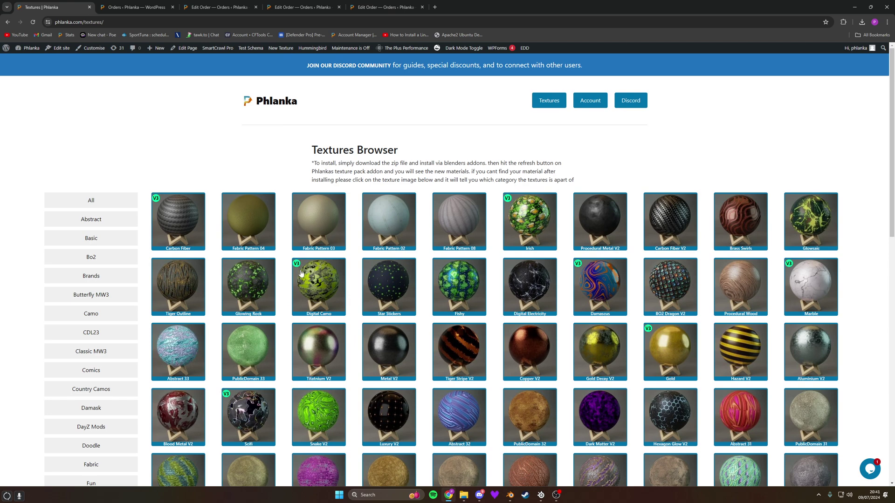
pyautogui.scroll(-1, 671, 340)
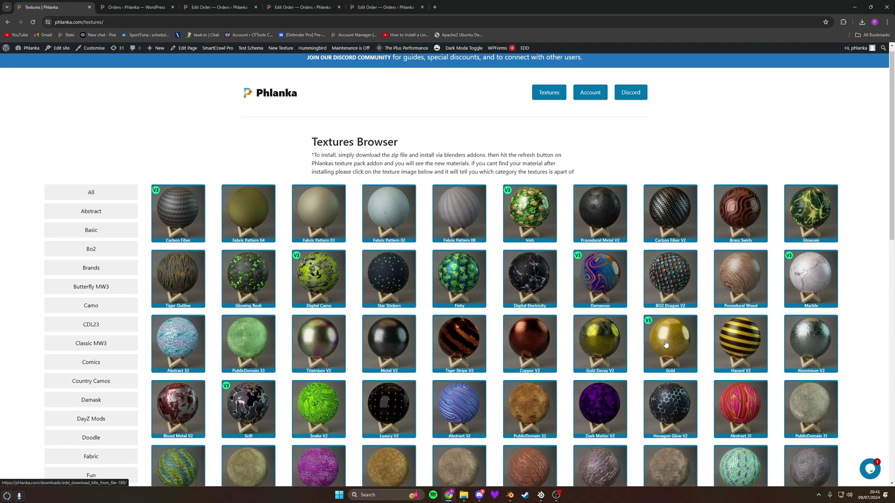
pyautogui.scroll(-3, 419, 340)
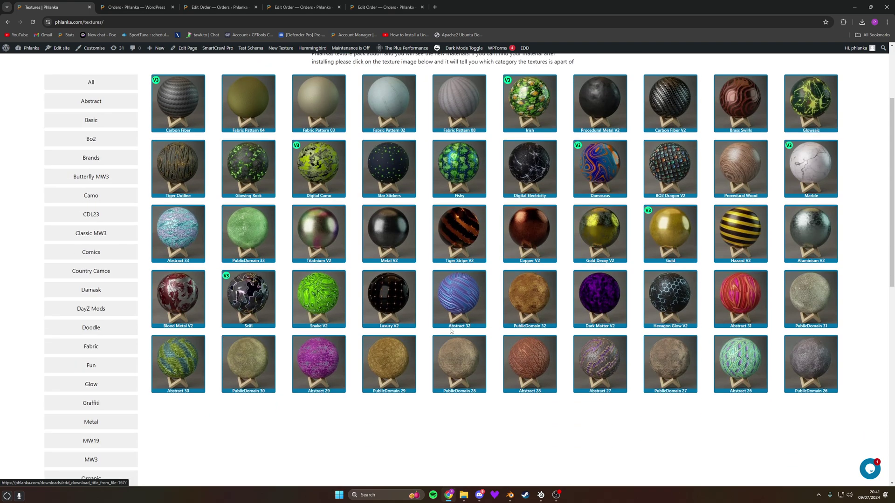
pyautogui.scroll(-5, 88, 376)
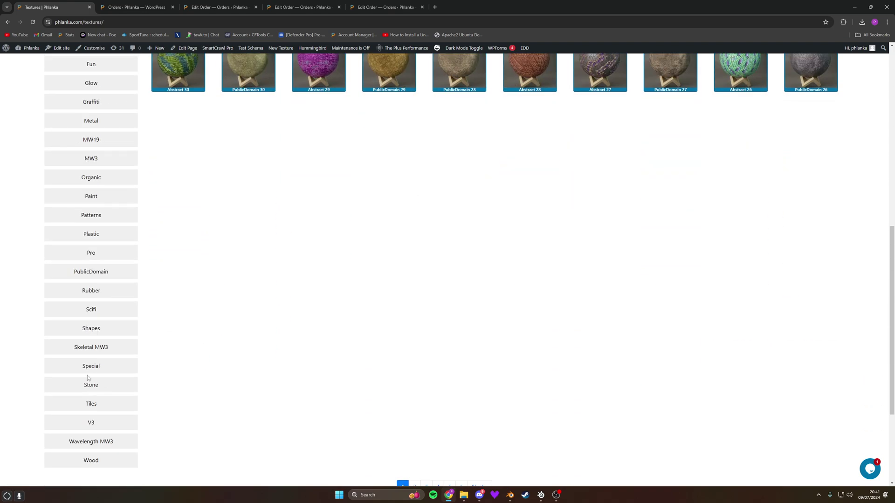
pyautogui.scroll(5, 319, 330)
pyautogui.scroll(3, 319, 331)
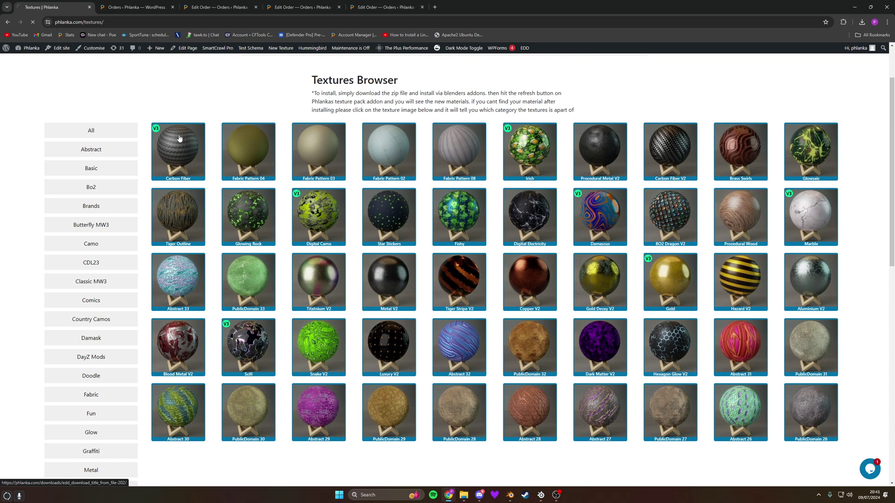
# Download the Carbon Fiber texture and note that it installs into the Fabric category.
pyautogui.click(167, 142)
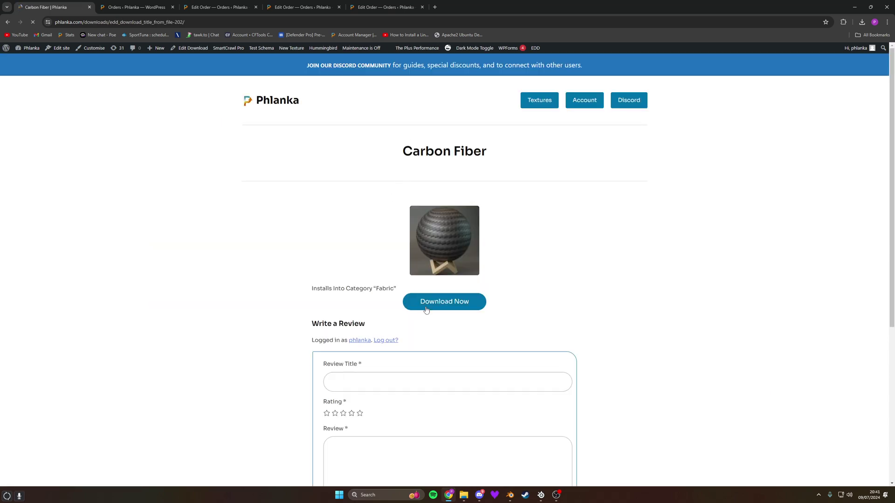
pyautogui.click(417, 299)
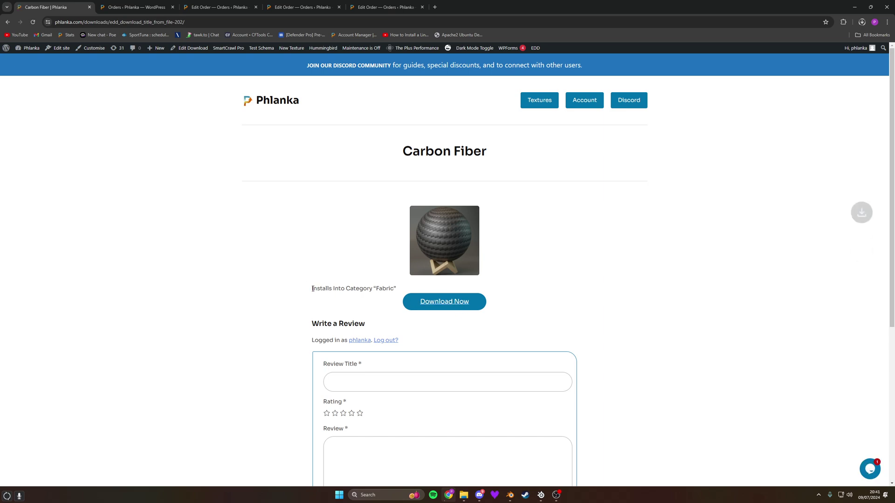
pyautogui.moveTo(312, 288); pyautogui.dragTo(399, 294)
pyautogui.doubleClick(380, 290)
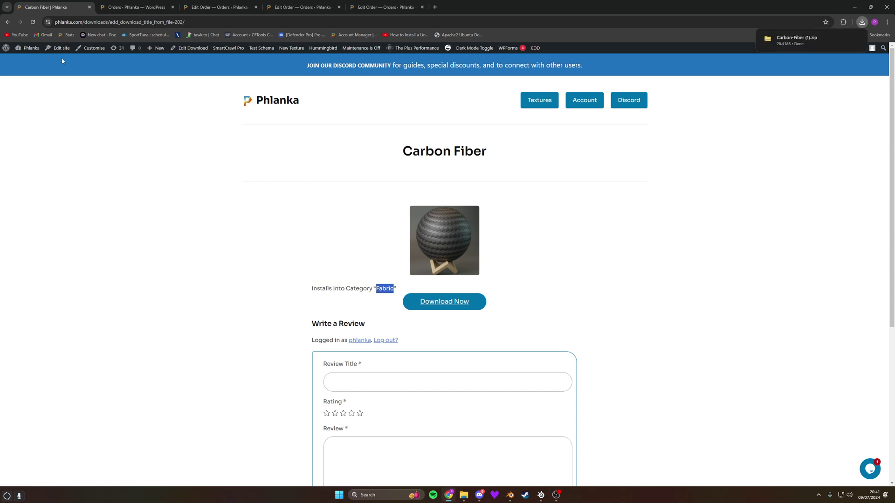
# Check that Digital Camo installs into the Camo category, then return to Blender.
pyautogui.click(8, 22)
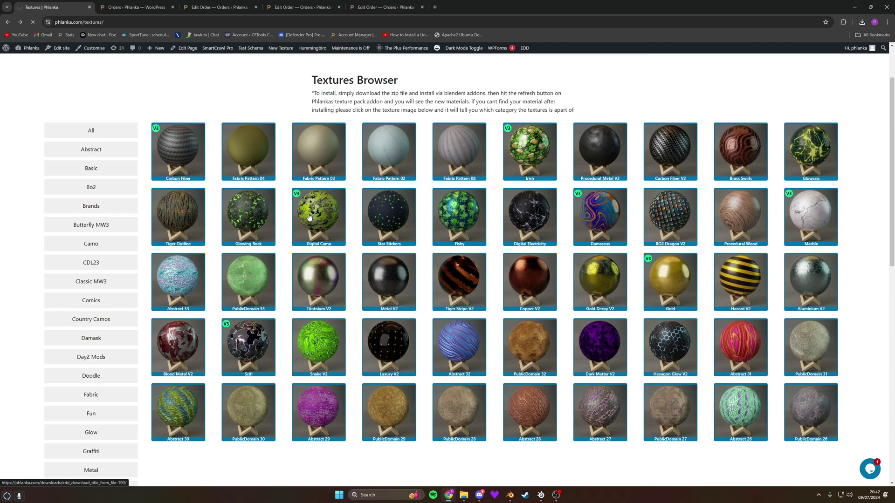
pyautogui.click(340, 207)
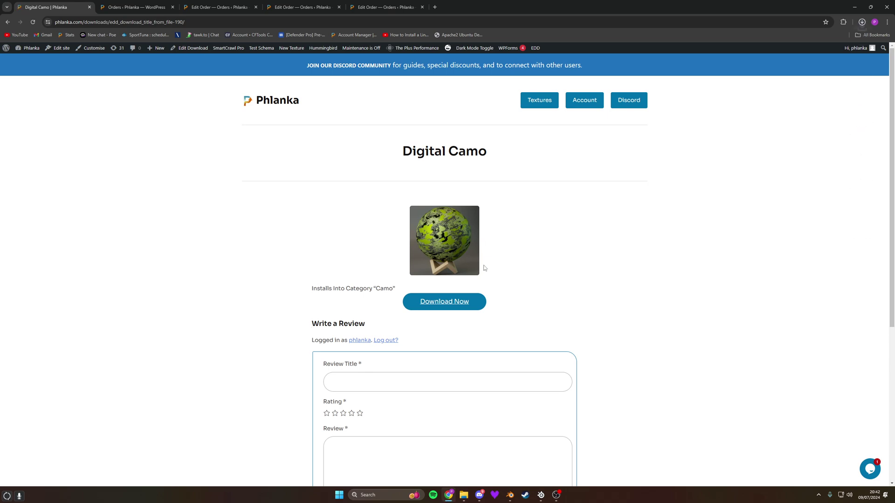
pyautogui.moveTo(388, 291); pyautogui.dragTo(384, 290)
pyautogui.click(511, 494)
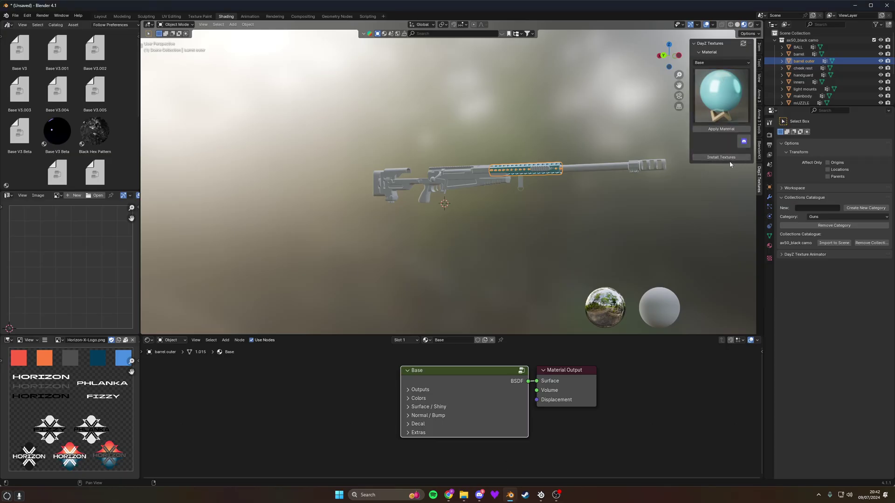
# Install Digital-Camo and Carbon-Fiber zips from Downloads as DayZ texture packs.
pyautogui.click(716, 158)
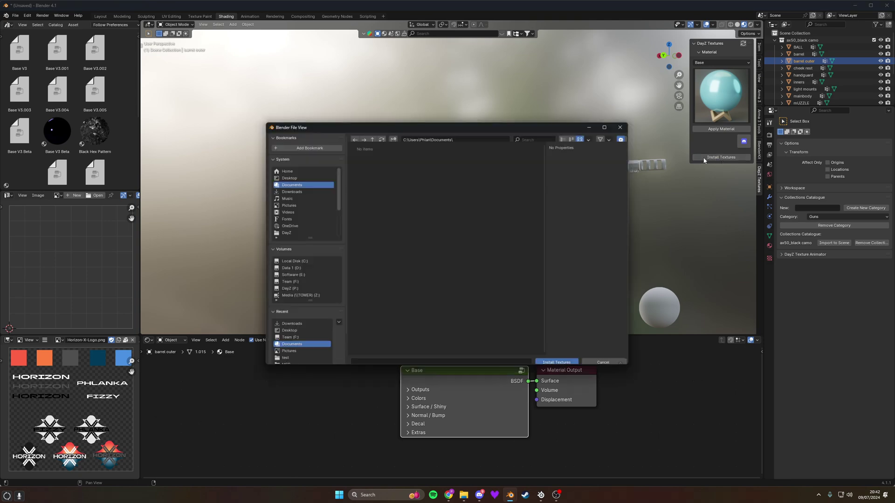
pyautogui.click(290, 190)
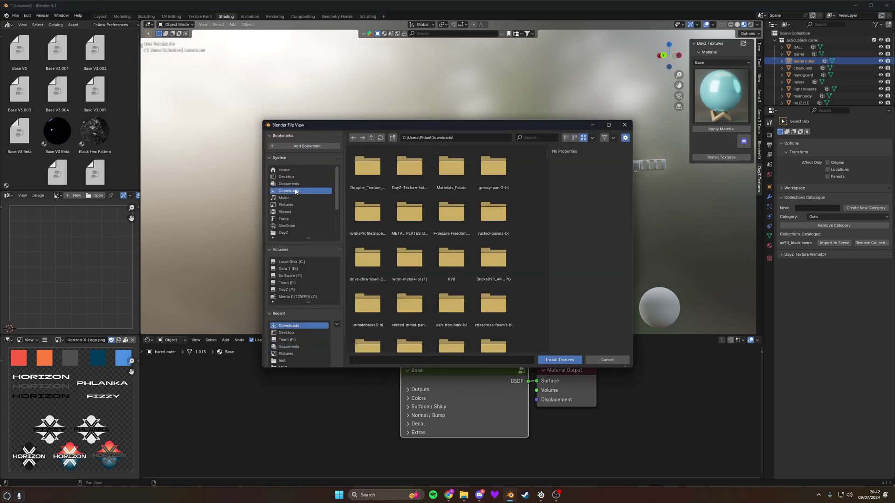
pyautogui.scroll(-5, 471, 254)
pyautogui.scroll(-5, 479, 267)
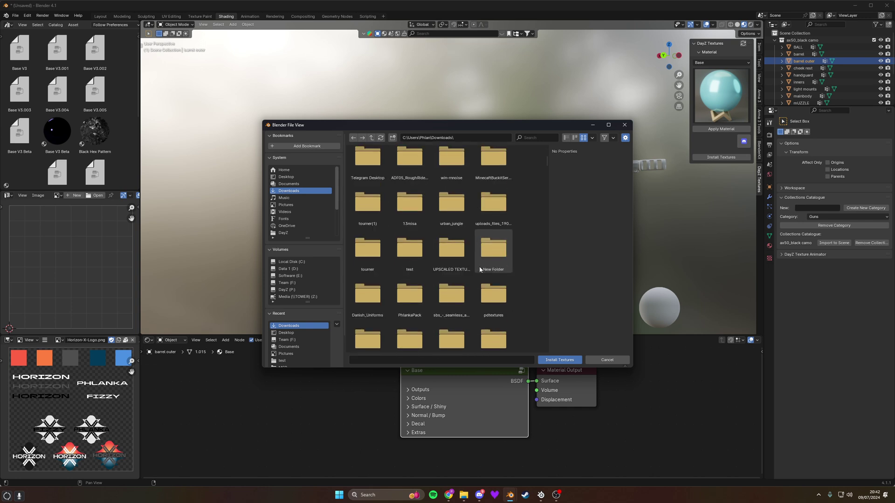
pyautogui.click(493, 277)
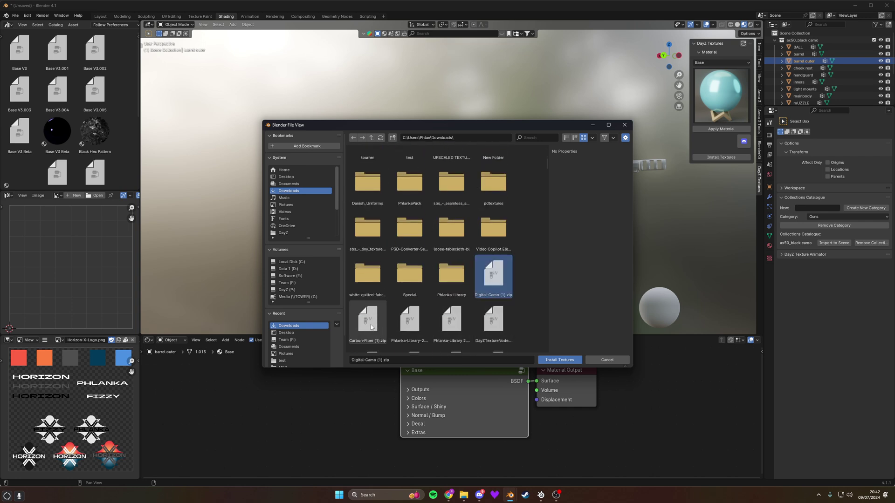
pyautogui.keyDown('ctrl'); pyautogui.click(372, 326); pyautogui.keyUp('ctrl')
pyautogui.click(563, 360)
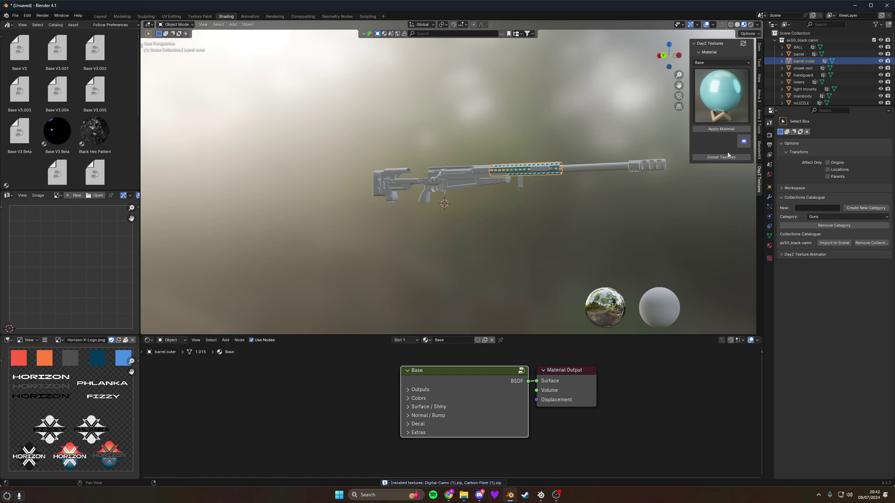
# Browse the Camo and Fabric material categories, then return to Base with the Base material chosen.
pyautogui.click(711, 63)
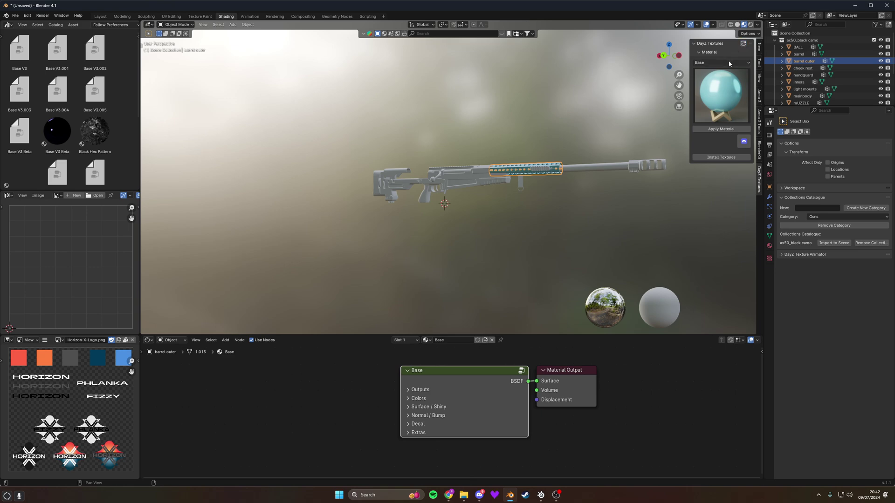
pyautogui.click(712, 62)
pyautogui.click(717, 90)
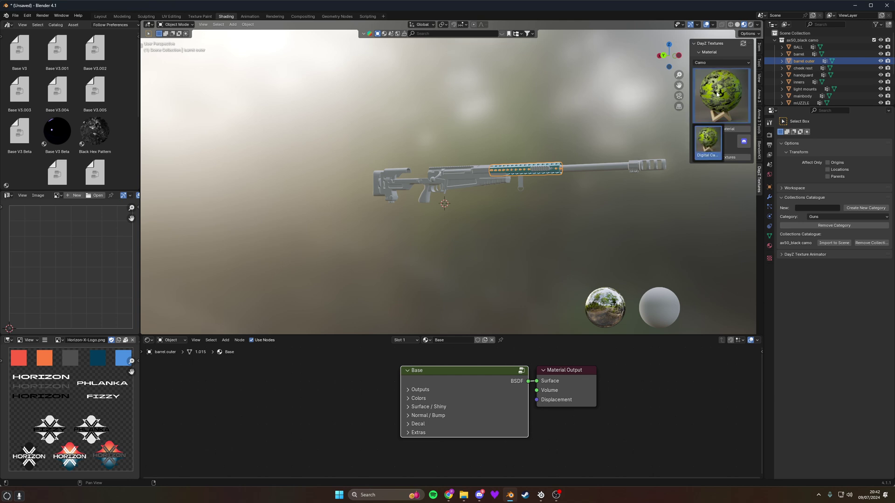
pyautogui.click(713, 63)
pyautogui.click(709, 96)
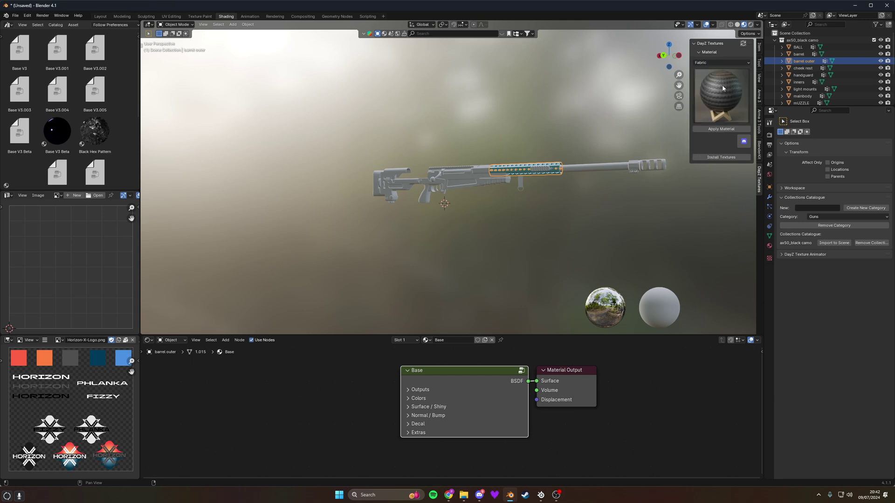
pyautogui.click(717, 61)
pyautogui.click(721, 91)
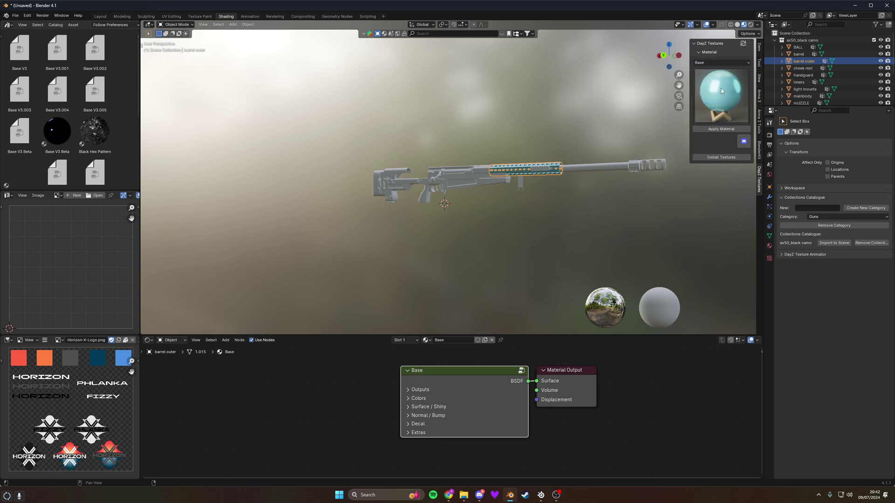
pyautogui.click(710, 85)
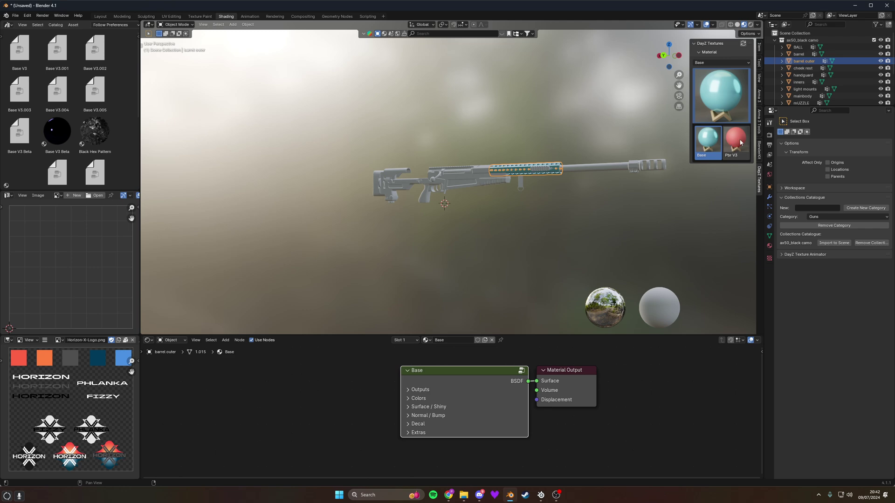
pyautogui.click(740, 142)
pyautogui.click(736, 80)
pyautogui.click(708, 141)
pyautogui.click(706, 107)
pyautogui.scroll(5, 507, 190)
# Apply the Digital Camo material from the Camo category to the rifle's main body.
pyautogui.click(539, 179)
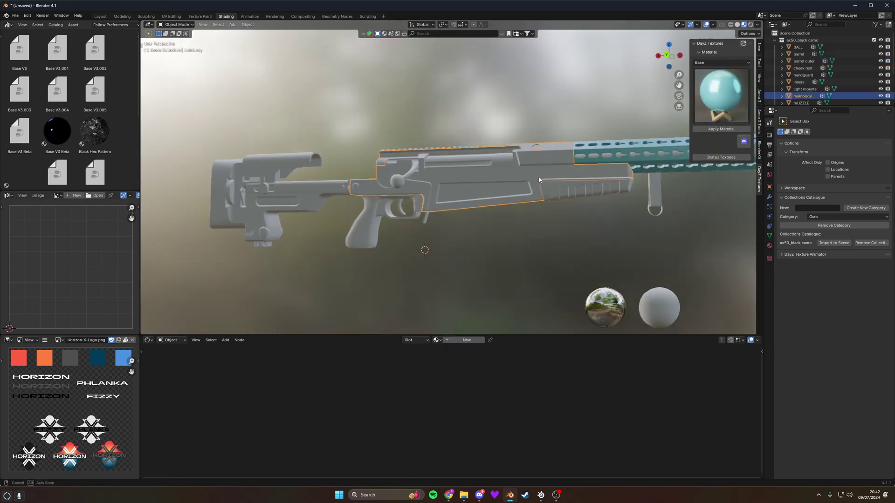
pyautogui.moveTo(539, 180); pyautogui.dragTo(730, 140, button='middle')
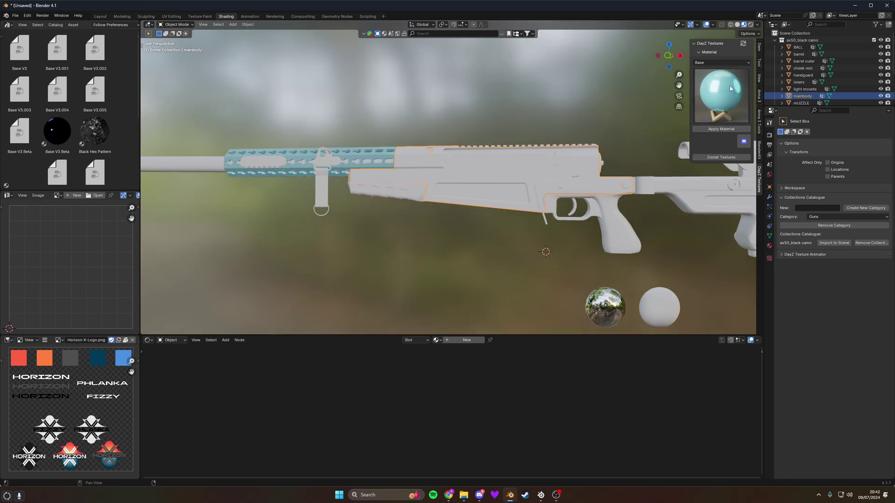
pyautogui.click(727, 64)
pyautogui.click(715, 90)
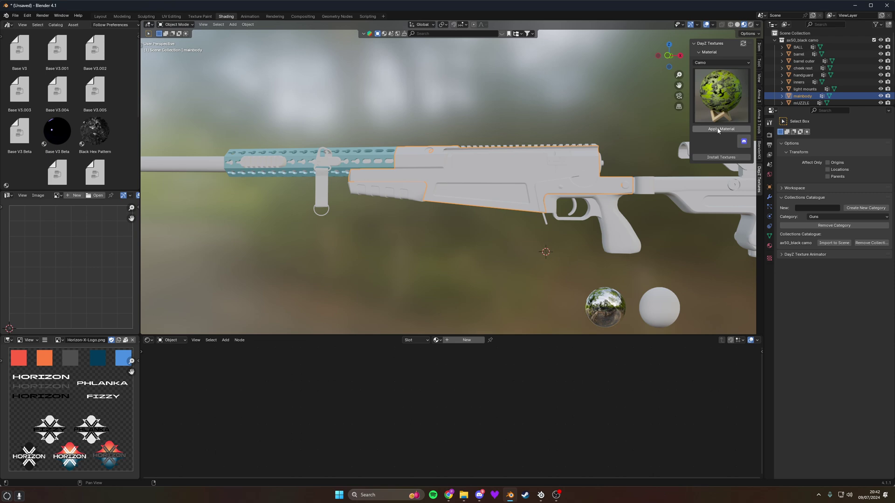
pyautogui.click(718, 129)
# Select the handguard and apply the same camo material, triggering 'Material Already In Use'.
pyautogui.moveTo(512, 177); pyautogui.dragTo(490, 174, button='middle')
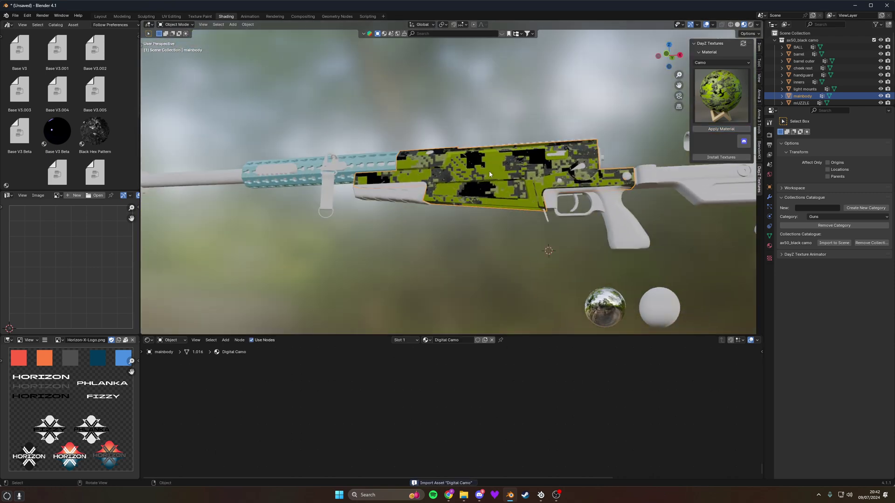
pyautogui.scroll(3, 400, 196)
pyautogui.click(399, 196)
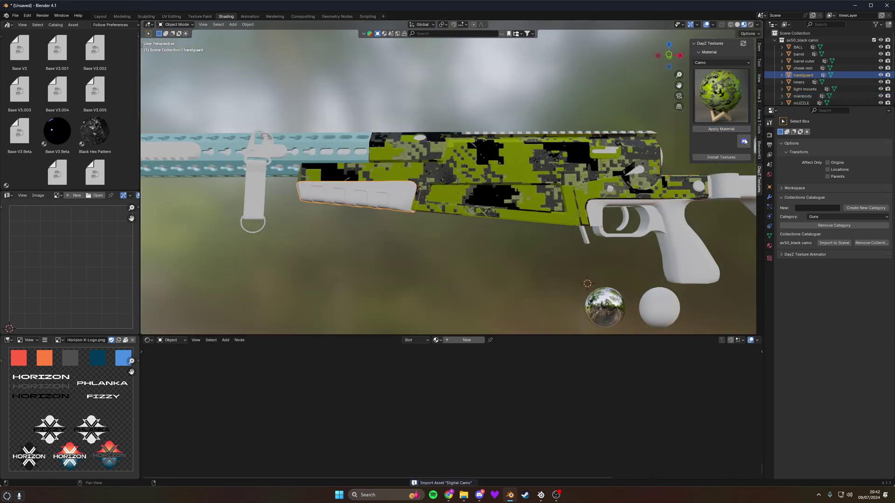
pyautogui.click(720, 129)
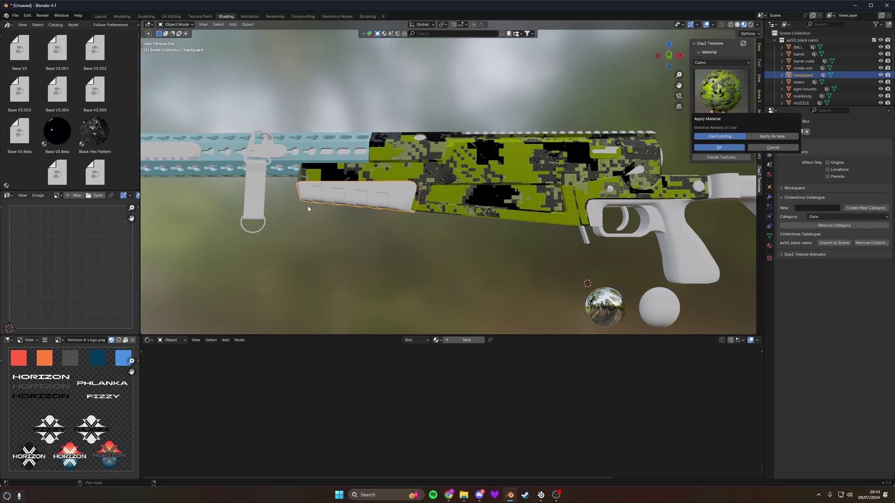
# Apply the existing Digital Camo material to the handguard.
pyautogui.click(771, 137)
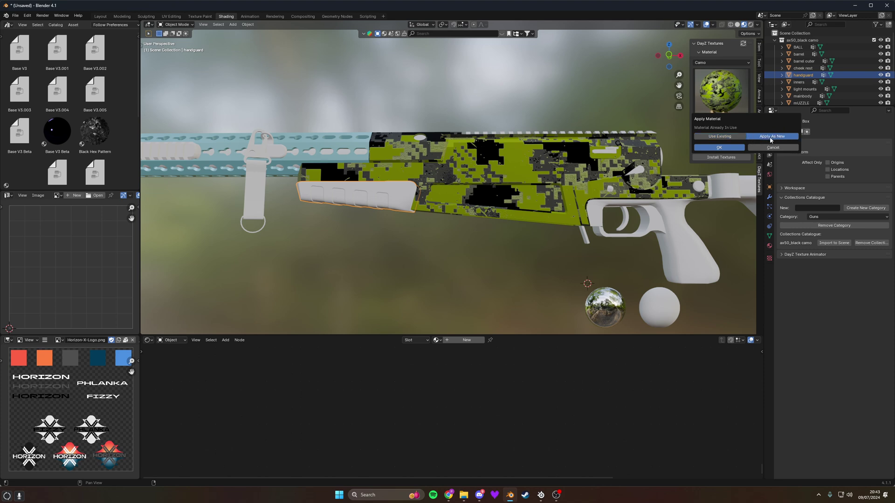
pyautogui.click(719, 148)
pyautogui.press('`')
pyautogui.scroll(4, 452, 414)
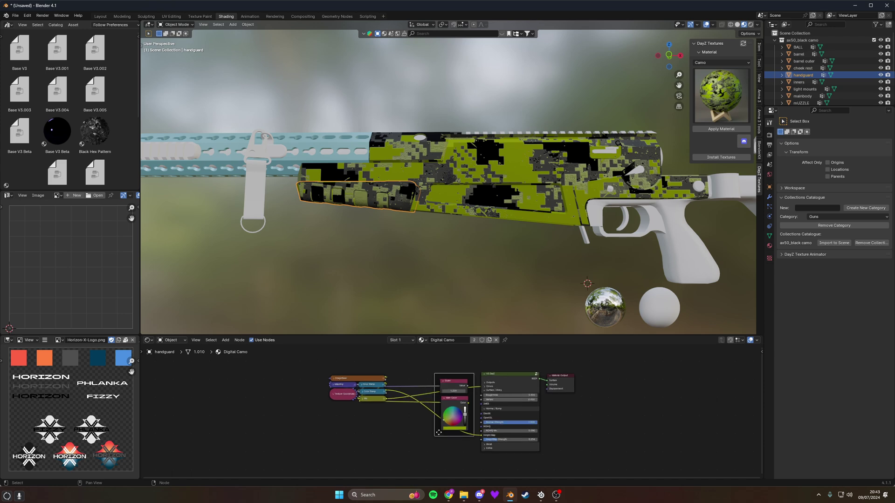
pyautogui.moveTo(452, 414); pyautogui.dragTo(434, 403, button='middle')
# Change the shared camo's main colour from lime to a soft teal.
pyautogui.click(500, 194)
pyautogui.click(391, 198)
pyautogui.scroll(3, 429, 398)
pyautogui.moveTo(386, 421)
pyautogui.mouseDown()
pyautogui.moveTo(391, 416)
pyautogui.moveTo(360, 416)
pyautogui.moveTo(393, 417)
pyautogui.moveTo(379, 411)
pyautogui.mouseUp()
pyautogui.moveTo(527, 262); pyautogui.dragTo(379, 233, button='middle')
# Apply the camo to the pistol grip as a separate new copy, Digital Camo.001.
pyautogui.click(532, 228)
pyautogui.moveTo(431, 298); pyautogui.dragTo(468, 280, button='middle')
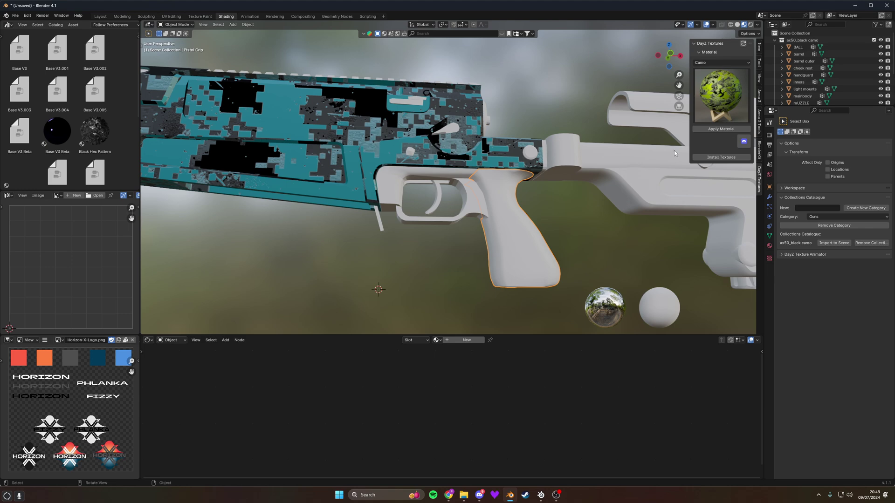
pyautogui.click(720, 129)
pyautogui.click(745, 137)
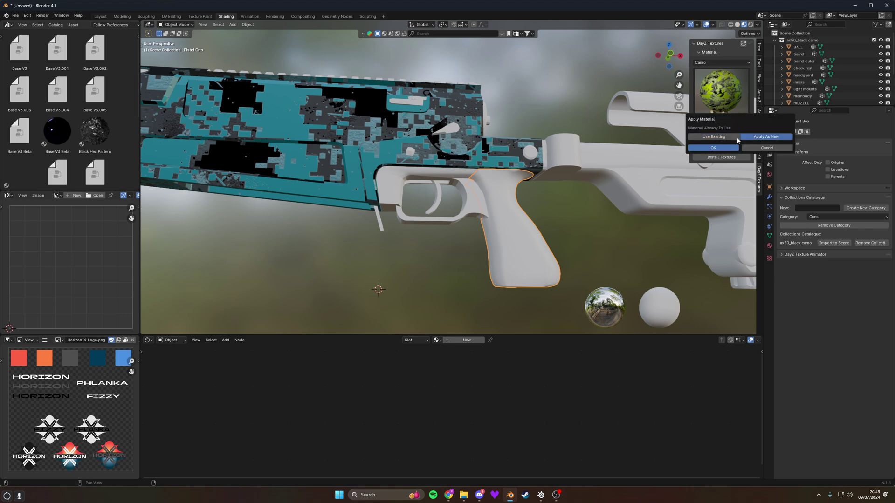
pyautogui.click(724, 148)
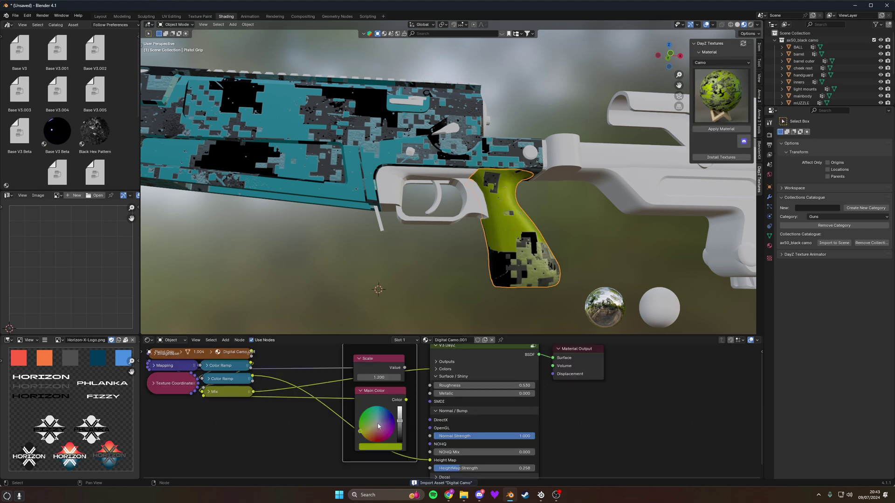
# Recolour the grip's Digital Camo.001 main colour to magenta.
pyautogui.moveTo(381, 424)
pyautogui.mouseDown()
pyautogui.moveTo(394, 422)
pyautogui.moveTo(381, 440)
pyautogui.moveTo(395, 425)
pyautogui.moveTo(389, 437)
pyautogui.mouseUp()
pyautogui.keyDown('shift'); pyautogui.moveTo(355, 283); pyautogui.dragTo(515, 271, button='middle'); pyautogui.keyUp('shift')
pyautogui.scroll(-2, 592, 257)
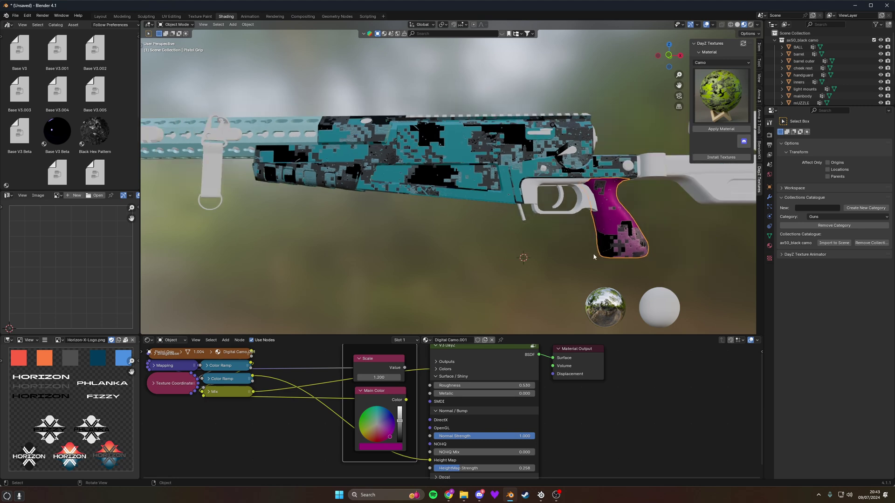
pyautogui.scroll(8, 482, 180)
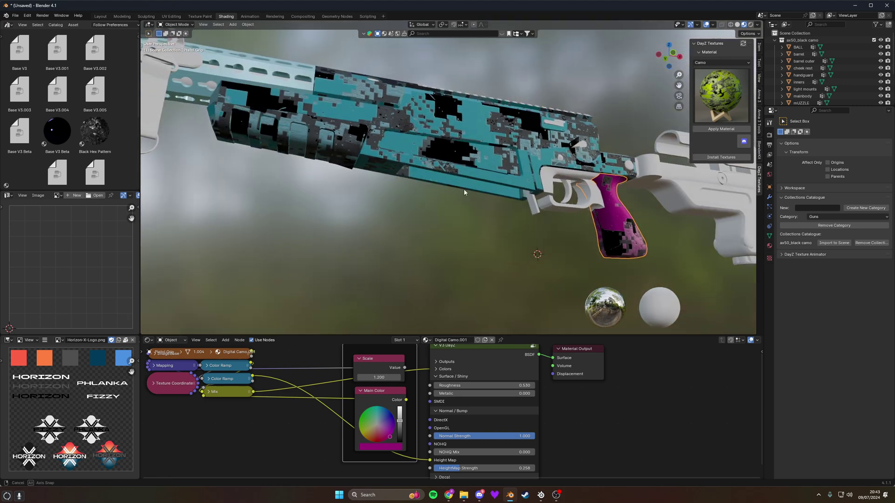
# Select the main body and try picking a side face in face select mode, then return to Object Mode.
pyautogui.click(513, 163)
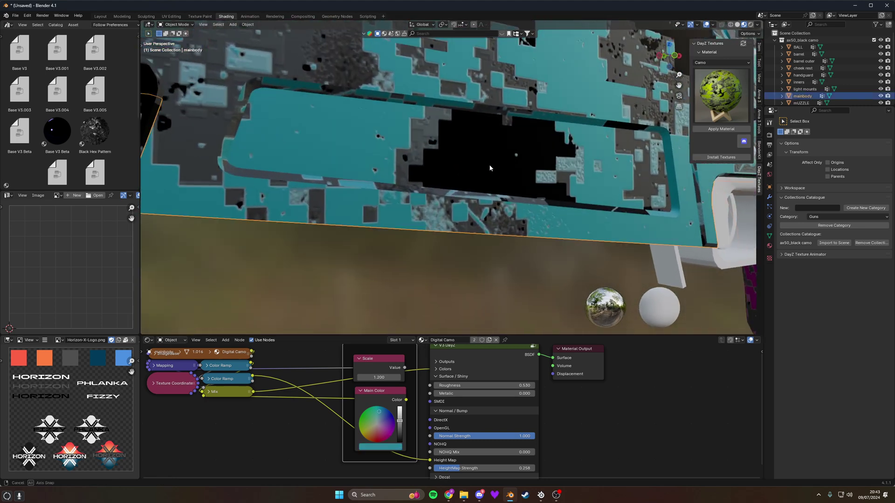
pyautogui.scroll(-3, 471, 172)
pyautogui.press('Tab')
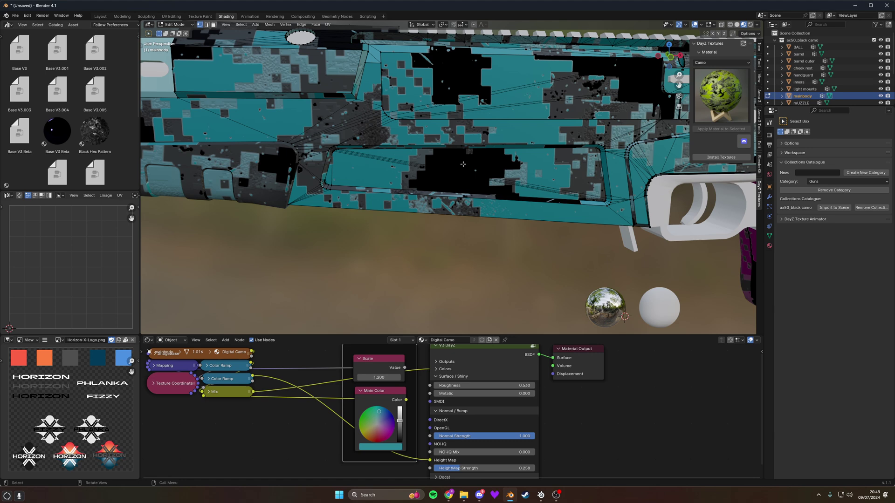
pyautogui.press('3')
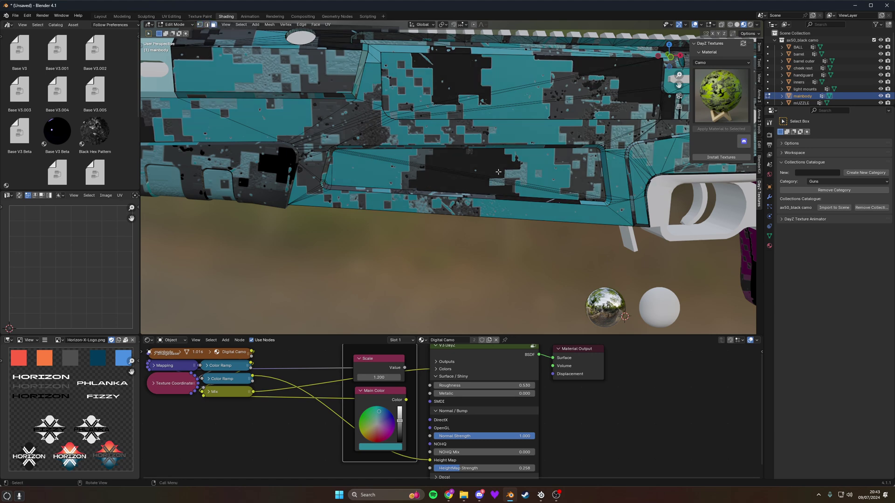
pyautogui.click(465, 172)
pyautogui.hotkey('ctrl', 'l')
pyautogui.hotkey('ctrl', 'z')
pyautogui.press('Tab')
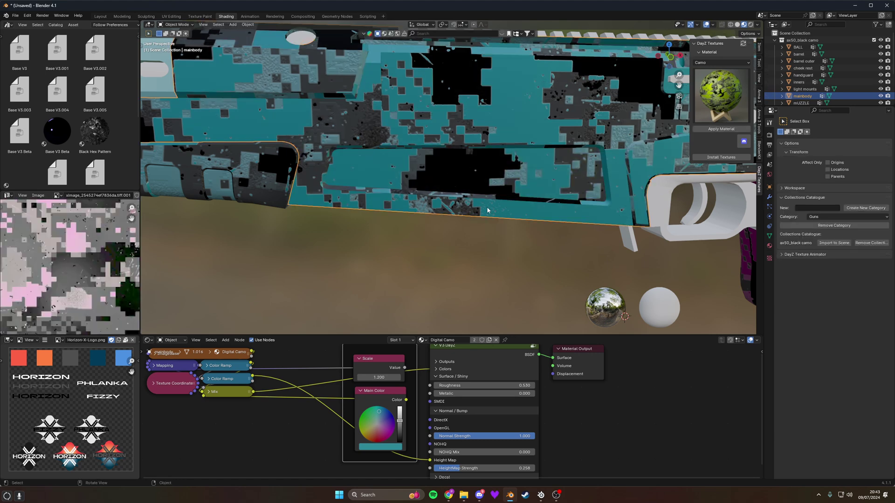
pyautogui.moveTo(426, 172); pyautogui.dragTo(432, 166, button='middle')
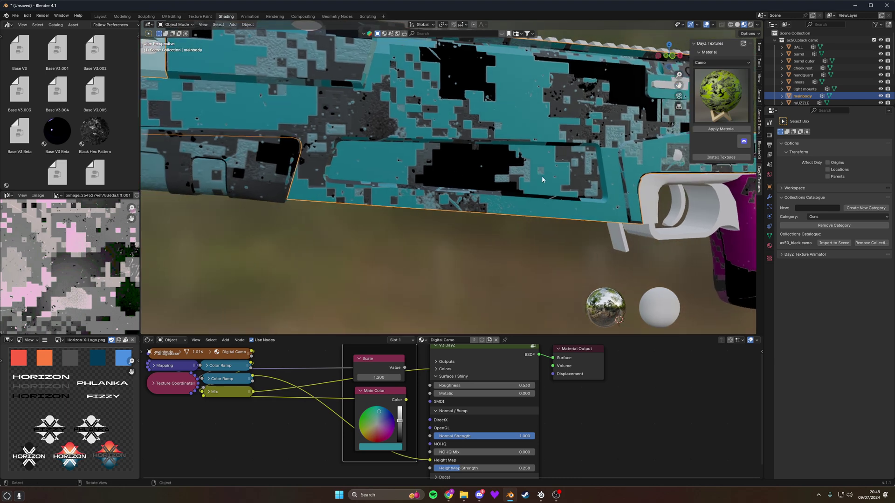
# Put the main body into Edit Mode through the interaction mode menu.
pyautogui.click(177, 24)
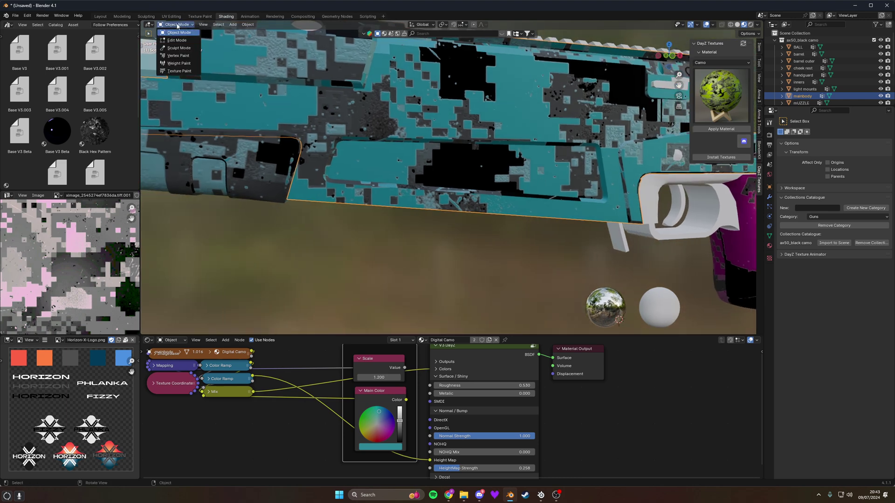
pyautogui.click(177, 25)
pyautogui.click(177, 25)
pyautogui.click(183, 40)
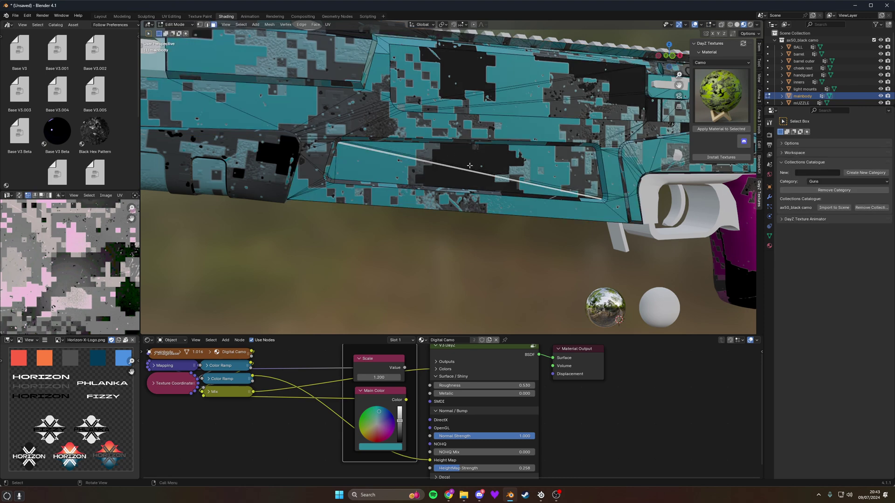
pyautogui.press('Tab')
pyautogui.press('Tab')
pyautogui.press('Tab')
pyautogui.press('Tab')
pyautogui.press('Tab')
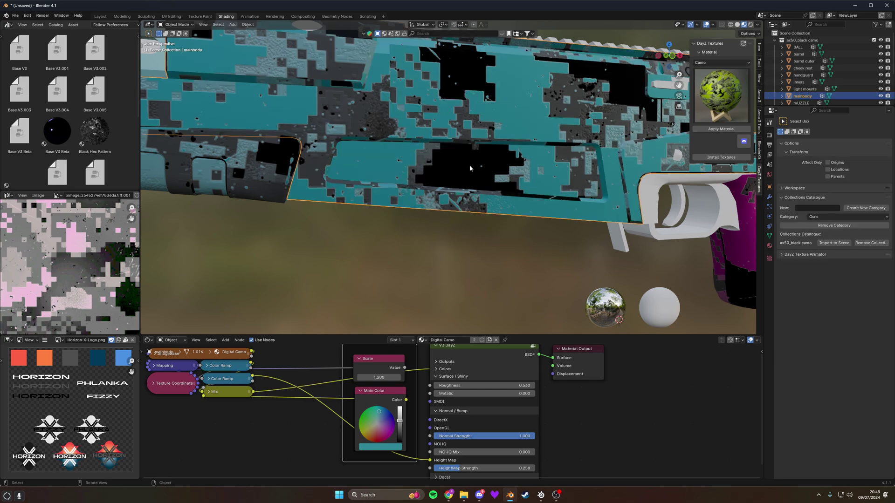
pyautogui.press('Tab')
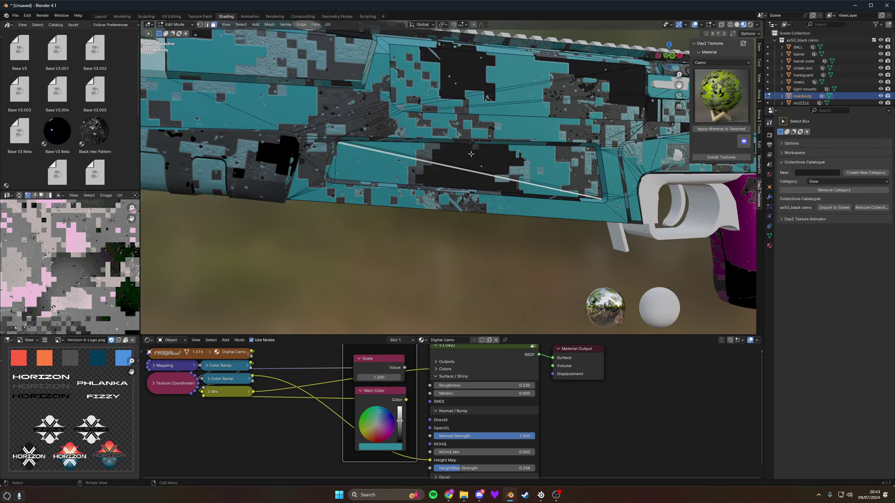
pyautogui.click(207, 26)
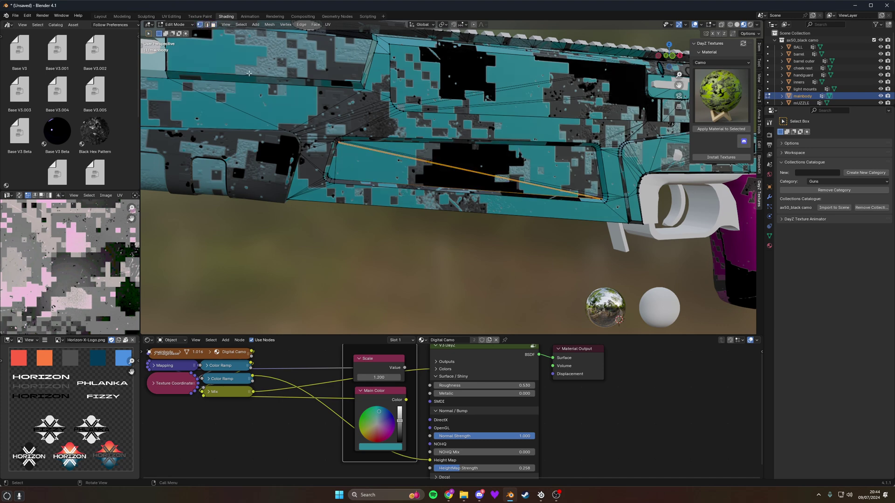
pyautogui.click(511, 160)
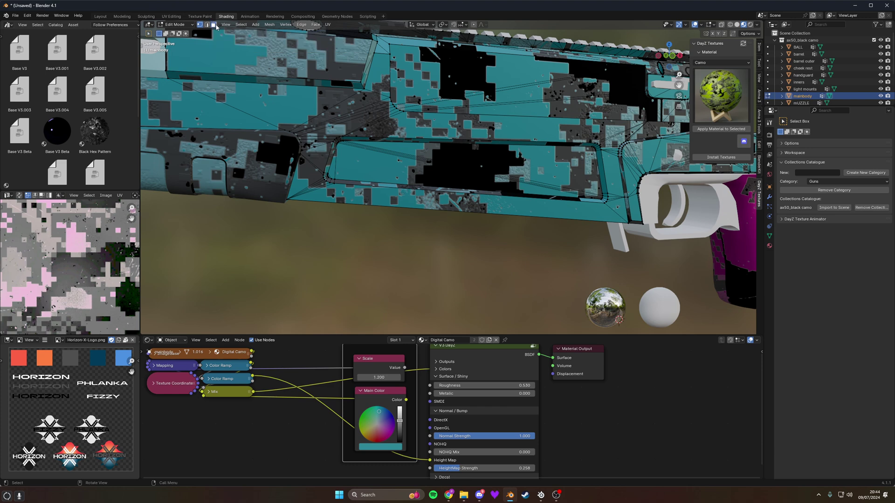
# Select the long side panel face in face select mode and zoom in on it.
pyautogui.click(212, 25)
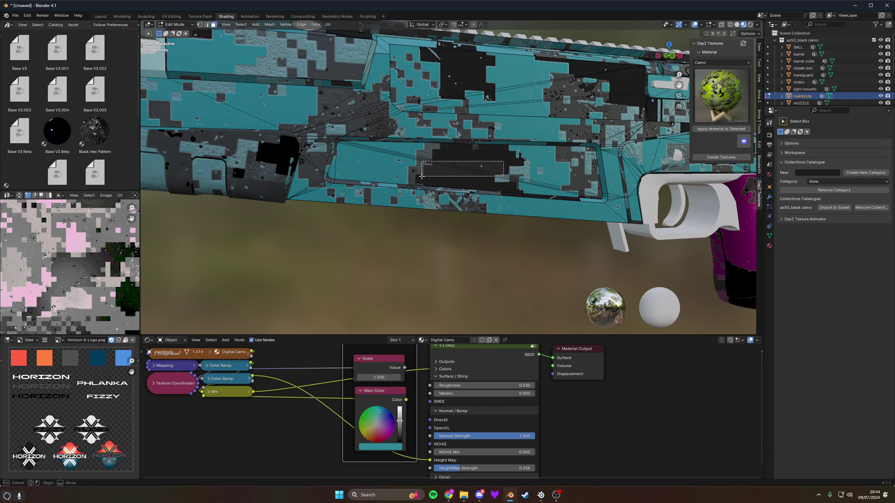
pyautogui.click(464, 172)
pyautogui.press('1')
pyautogui.press('3')
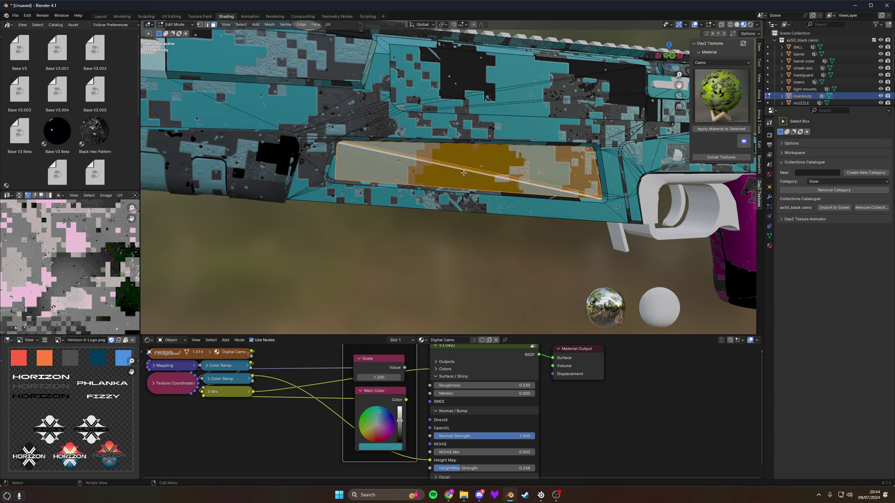
pyautogui.press('1')
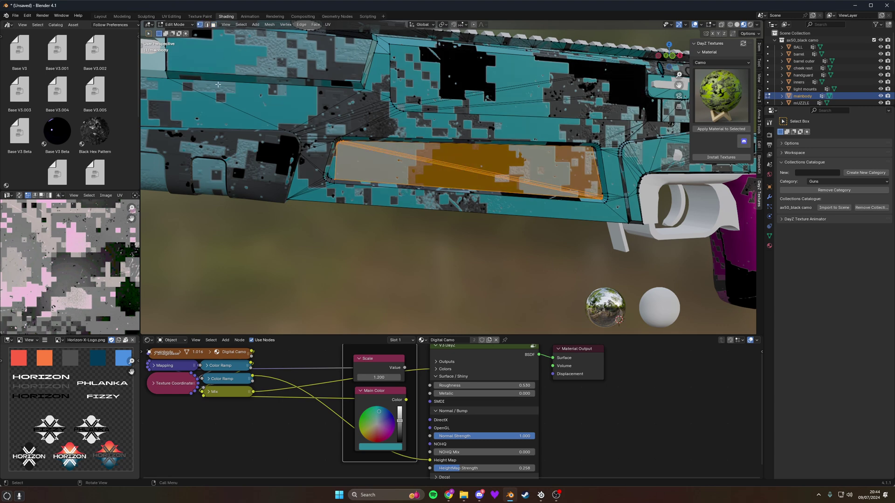
pyautogui.press('3')
pyautogui.scroll(5, 507, 166)
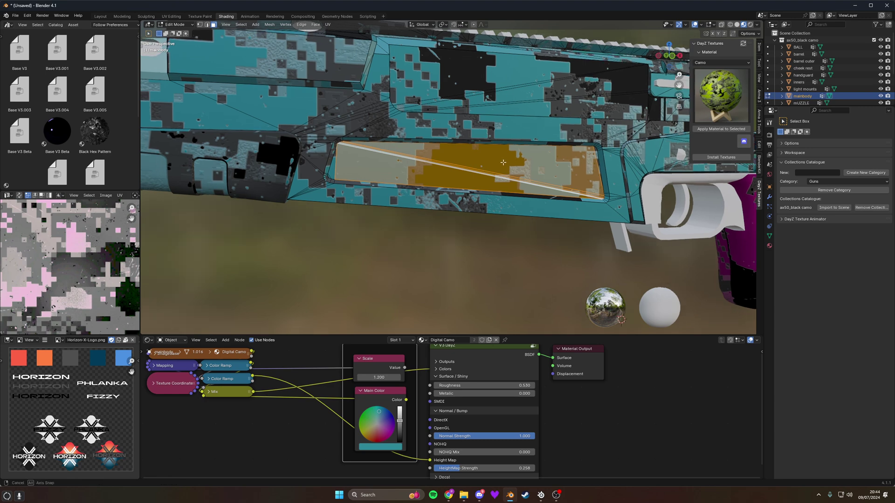
# Select the panel's triangle and bevel faces, growing to the whole connected strip.
pyautogui.click(325, 137)
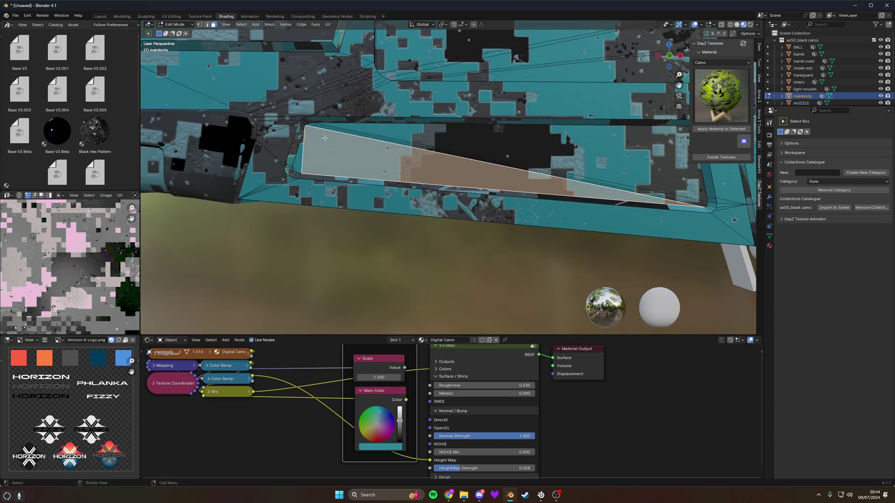
pyautogui.keyDown('shift'); pyautogui.click(298, 156); pyautogui.keyUp('shift')
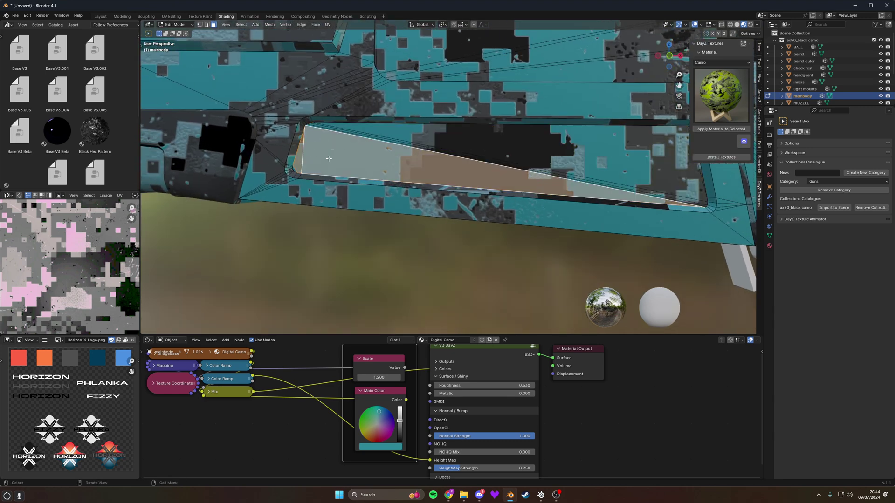
pyautogui.keyDown('shift'); pyautogui.click(295, 170); pyautogui.keyUp('shift')
pyautogui.keyDown('shift'); pyautogui.click(299, 160); pyautogui.keyUp('shift')
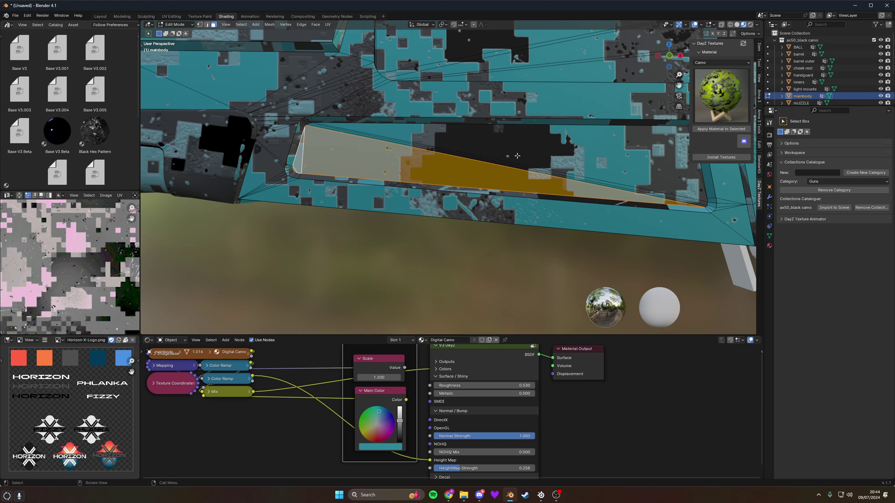
pyautogui.hotkey('ctrl', 'l')
pyautogui.moveTo(504, 159); pyautogui.dragTo(527, 165, button='middle')
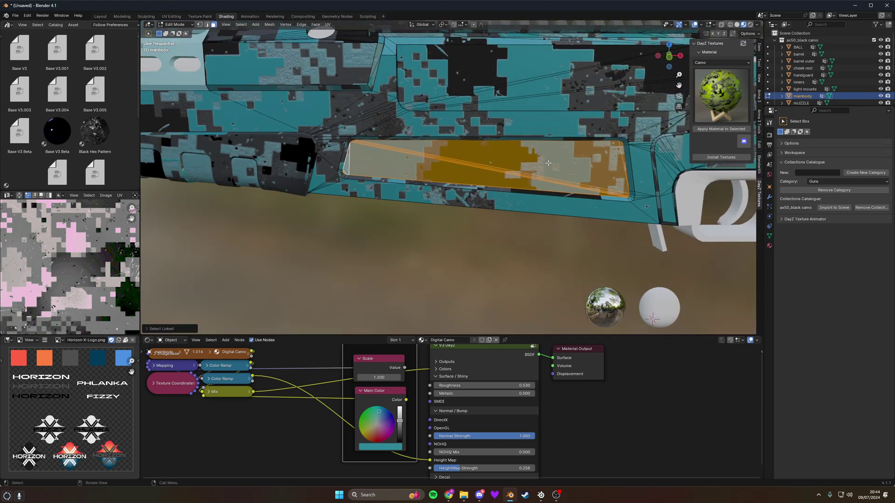
# Separate the selected faces into their own object, mainbody.001.
pyautogui.rightClick(547, 162)
pyautogui.rightClick(510, 167)
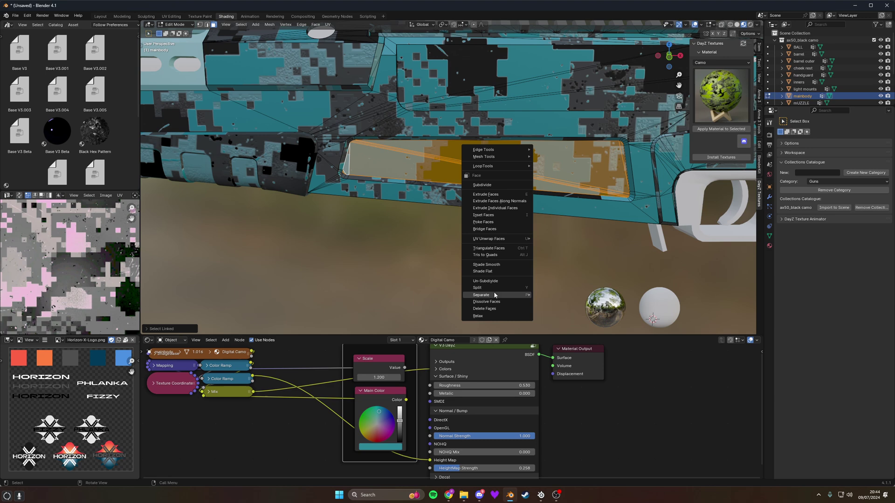
pyautogui.moveTo(495, 296)
pyautogui.click(574, 296)
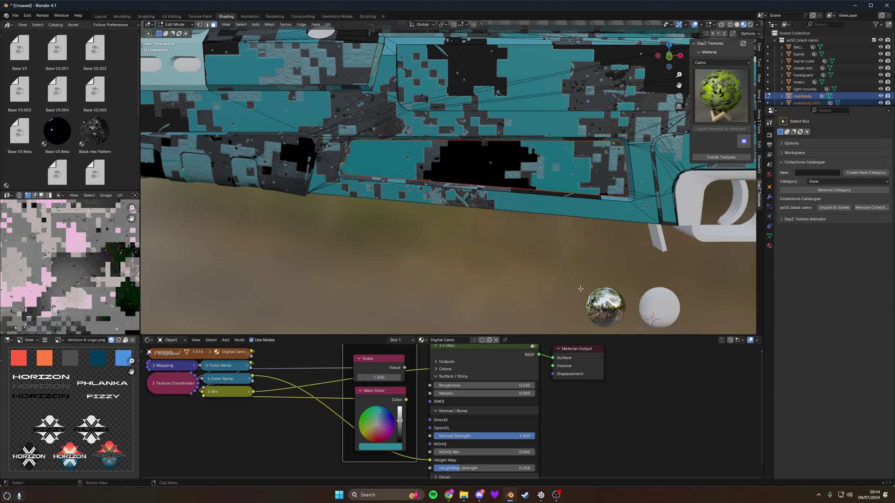
# Select mainbody.001 and mainbody, then undo the separation.
pyautogui.press('Tab')
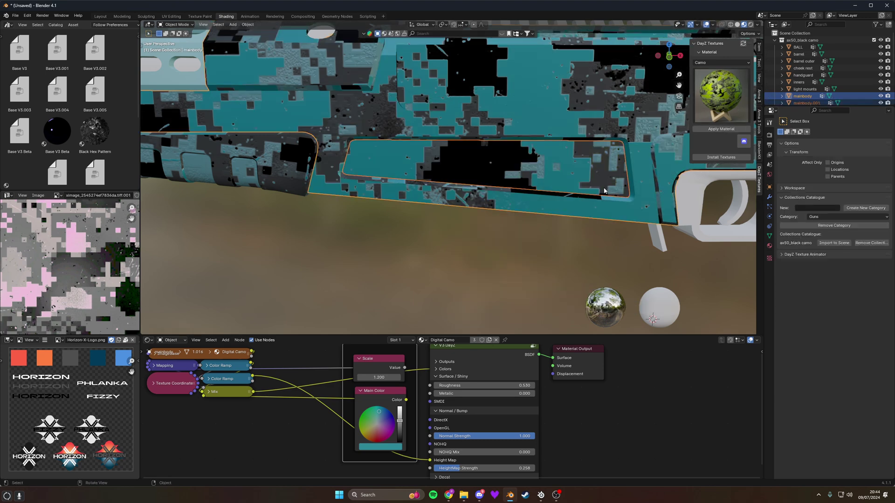
pyautogui.click(585, 174)
pyautogui.click(586, 174)
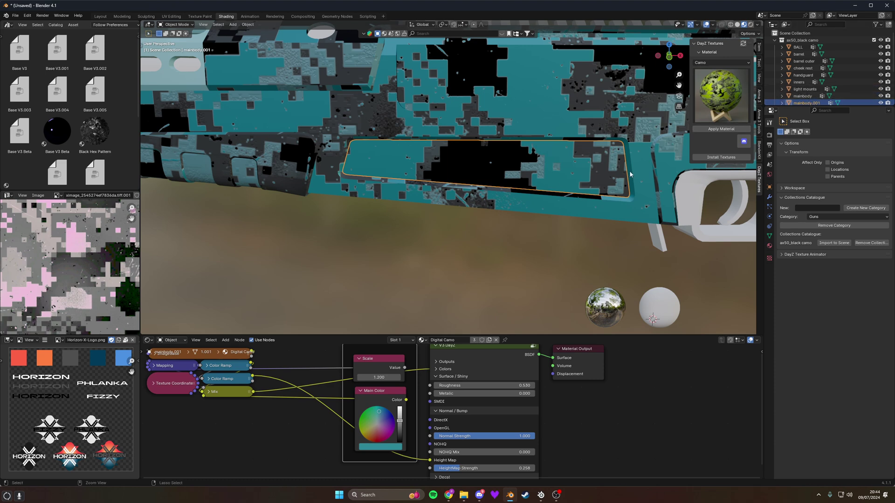
pyautogui.click(809, 97)
pyautogui.hotkey('ctrl', 'z')
pyautogui.hotkey('ctrl', 'z')
pyautogui.hotkey('ctrl', 'z')
pyautogui.hotkey('ctrl', 'z')
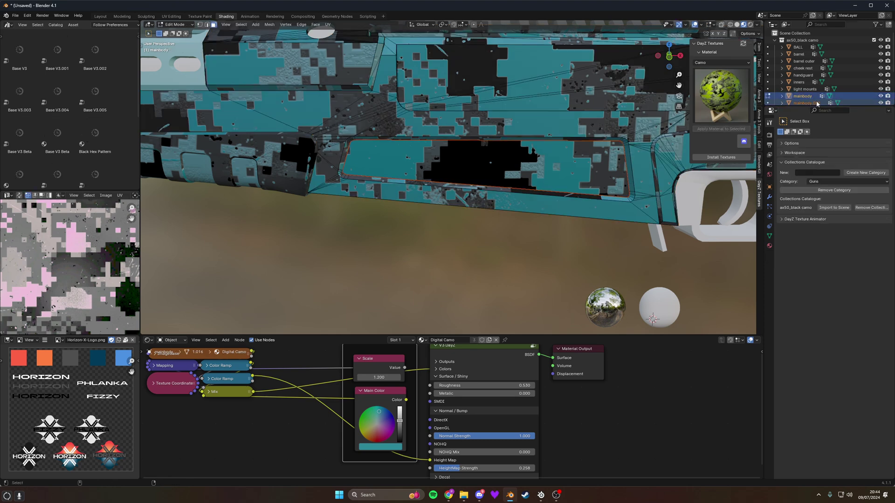
# Re-enter Edit Mode on the main body and add the upper and lower panels' linked faces.
pyautogui.press('Tab')
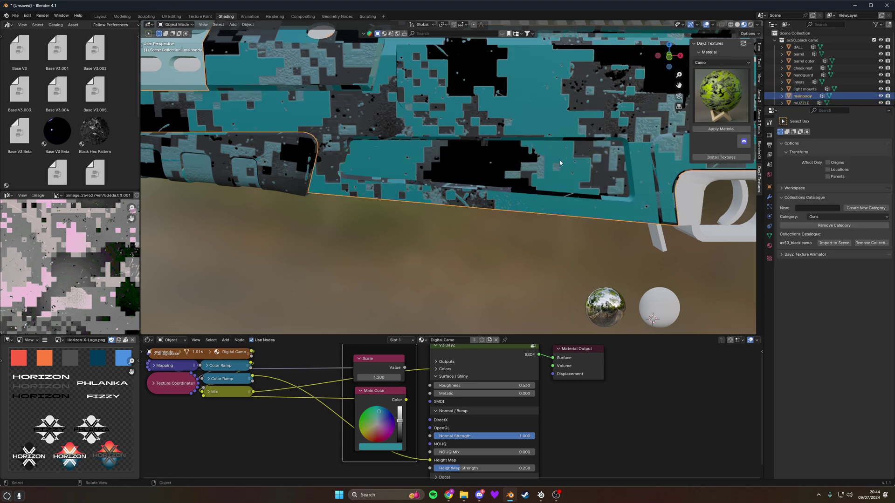
pyautogui.moveTo(511, 182); pyautogui.dragTo(379, 129, button='middle')
pyautogui.press('Tab')
pyautogui.press('l')
pyautogui.press('l')
pyautogui.scroll(-3, 424, 188)
pyautogui.moveTo(426, 188); pyautogui.dragTo(654, 184, button='middle')
# Apply the Fabric category's Carbon Fiber material to the selected panel faces.
pyautogui.click(717, 97)
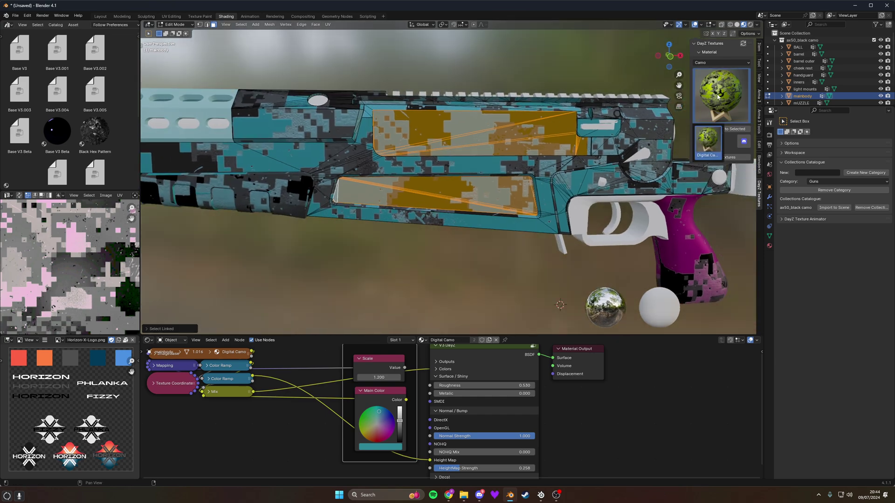
pyautogui.click(720, 63)
pyautogui.click(716, 115)
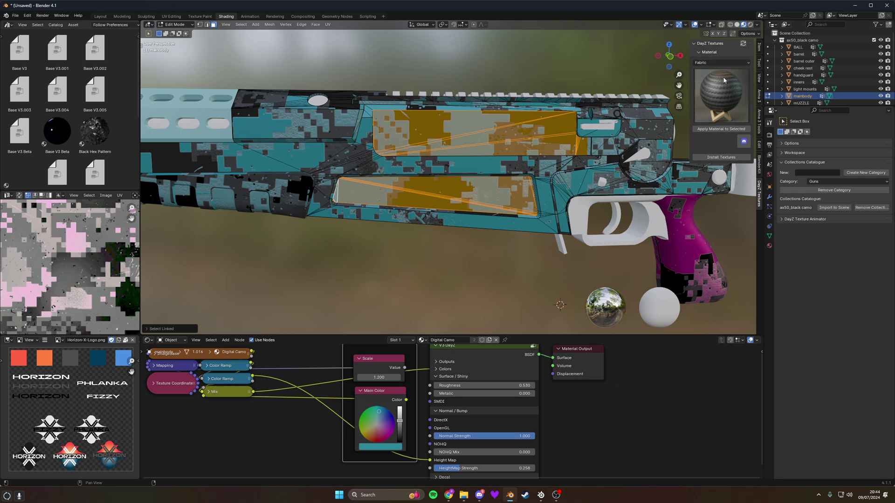
pyautogui.click(712, 137)
pyautogui.click(736, 130)
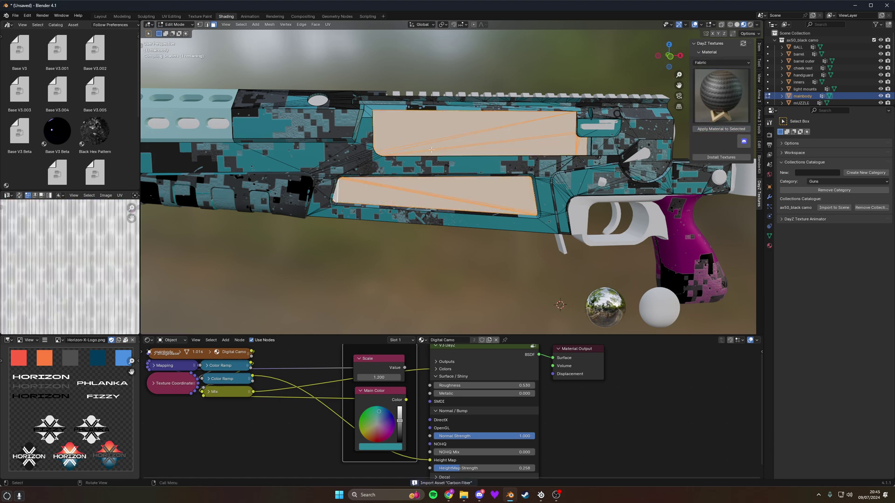
# Return to Object Mode, orbit to a level side view, and bring OBS Studio to the front.
pyautogui.press('Tab')
pyautogui.moveTo(520, 164); pyautogui.dragTo(504, 205, button='middle')
pyautogui.scroll(3, 471, 197)
pyautogui.moveTo(370, 184)
pyautogui.mouseDown(button='middle')
pyautogui.moveTo(413, 185)
pyautogui.moveTo(357, 192)
pyautogui.mouseUp(button='middle')
pyautogui.moveTo(453, 181); pyautogui.dragTo(475, 184, button='middle')
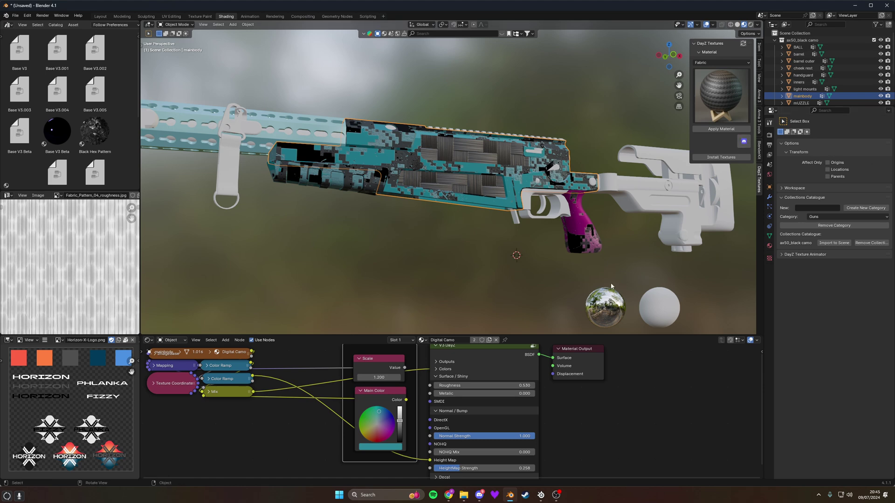
pyautogui.moveTo(559, 496)
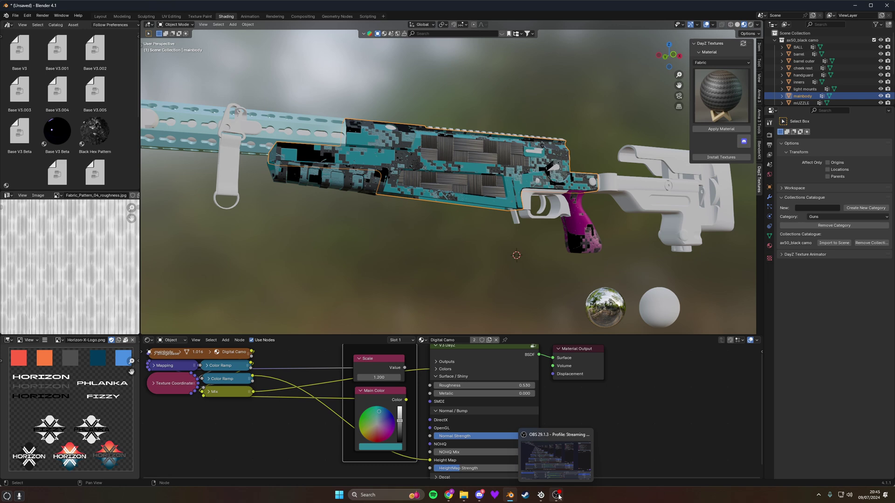
pyautogui.click(559, 496)
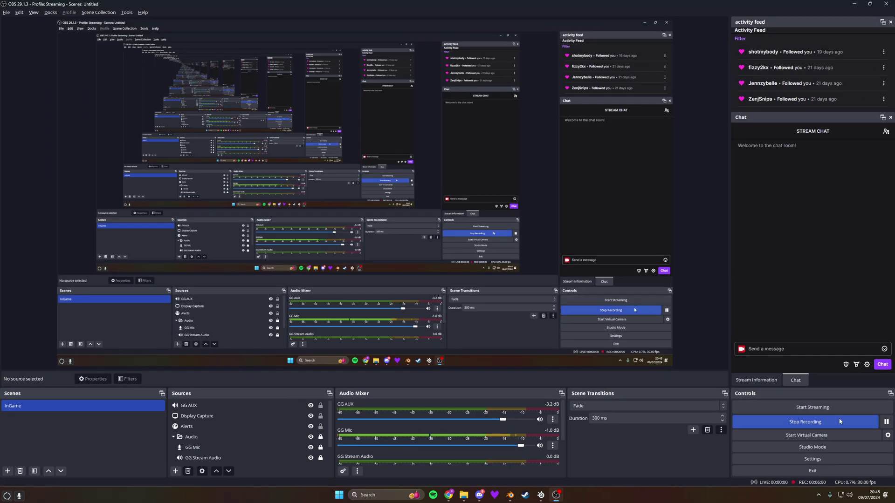